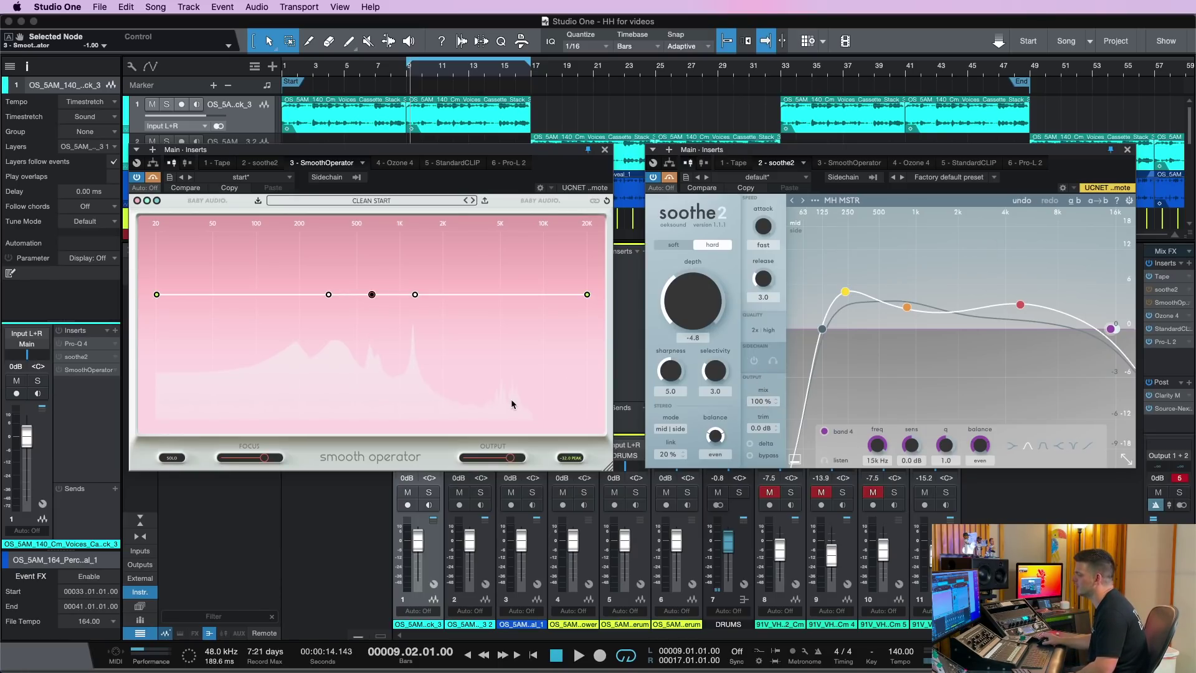
Switch soothe2's delta monitoring on and back off.
left_click(771, 447)
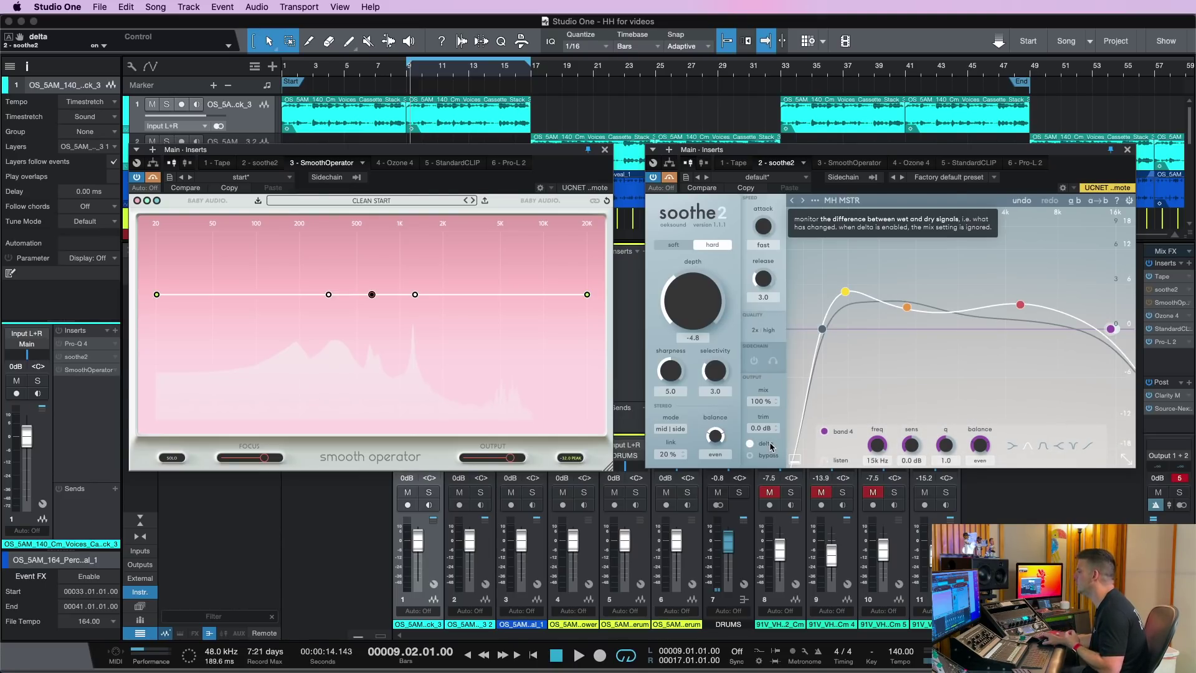
left_click(770, 447)
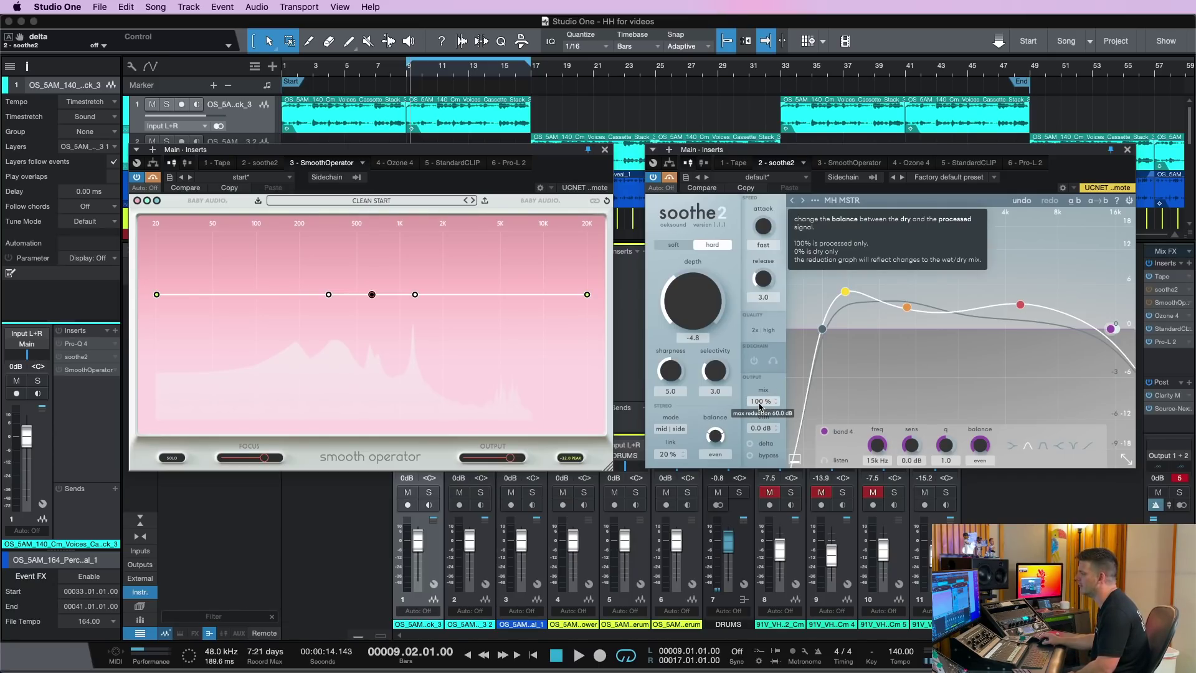
Raise Smooth Operator's threshold line slightly and reposition its low-mid and high-mid nodes.
left_click(373, 294)
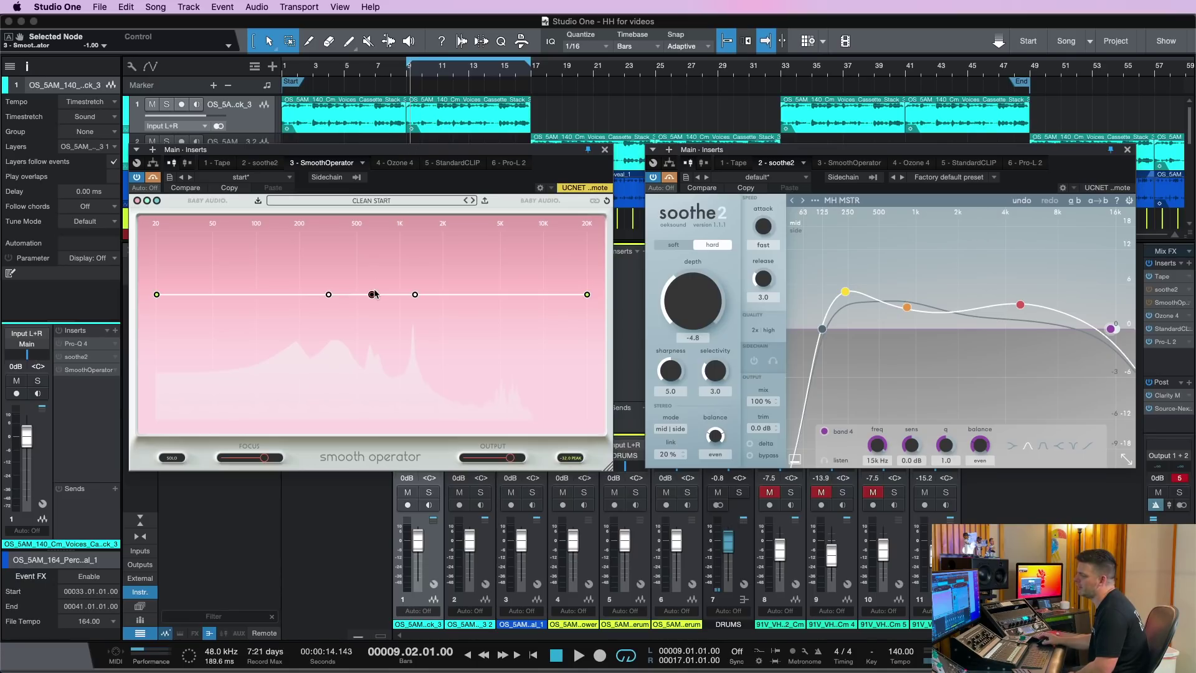
left_click_drag(327, 294, 326, 301)
left_click(416, 296)
left_click_drag(416, 296, 382, 282)
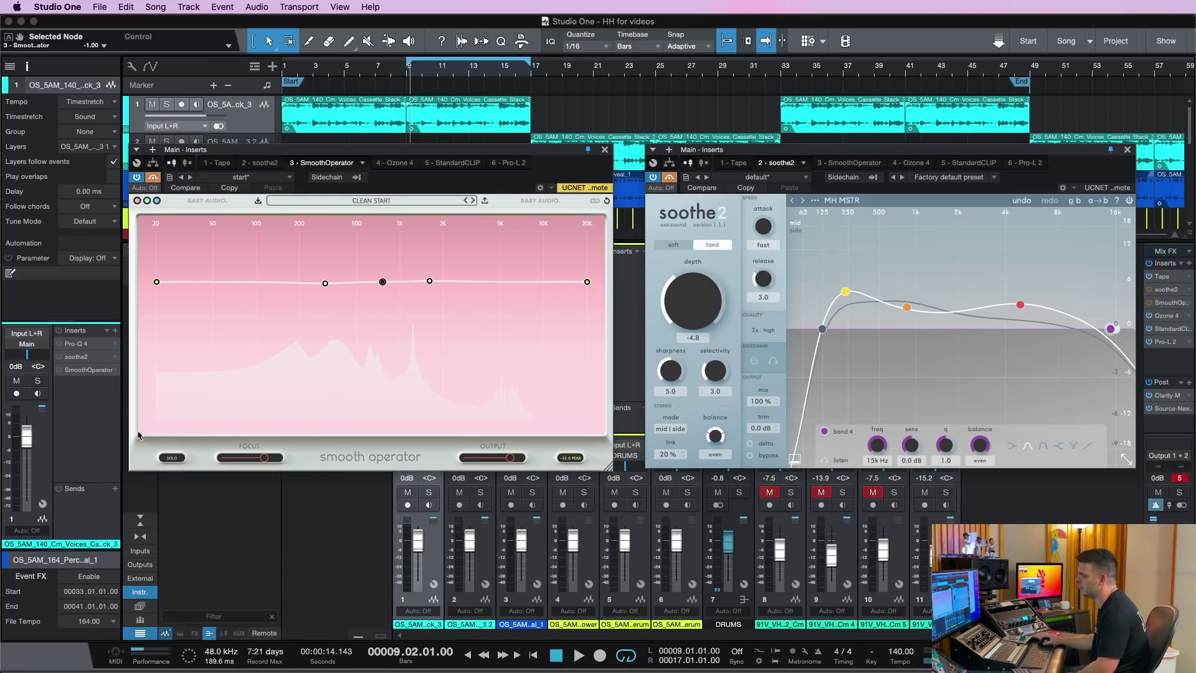
left_click(168, 459)
Try a dip of about -2.0 dB at 278 Hz with Smooth Operator's low-mid node and return it close to the line.
mouse_move(326, 286)
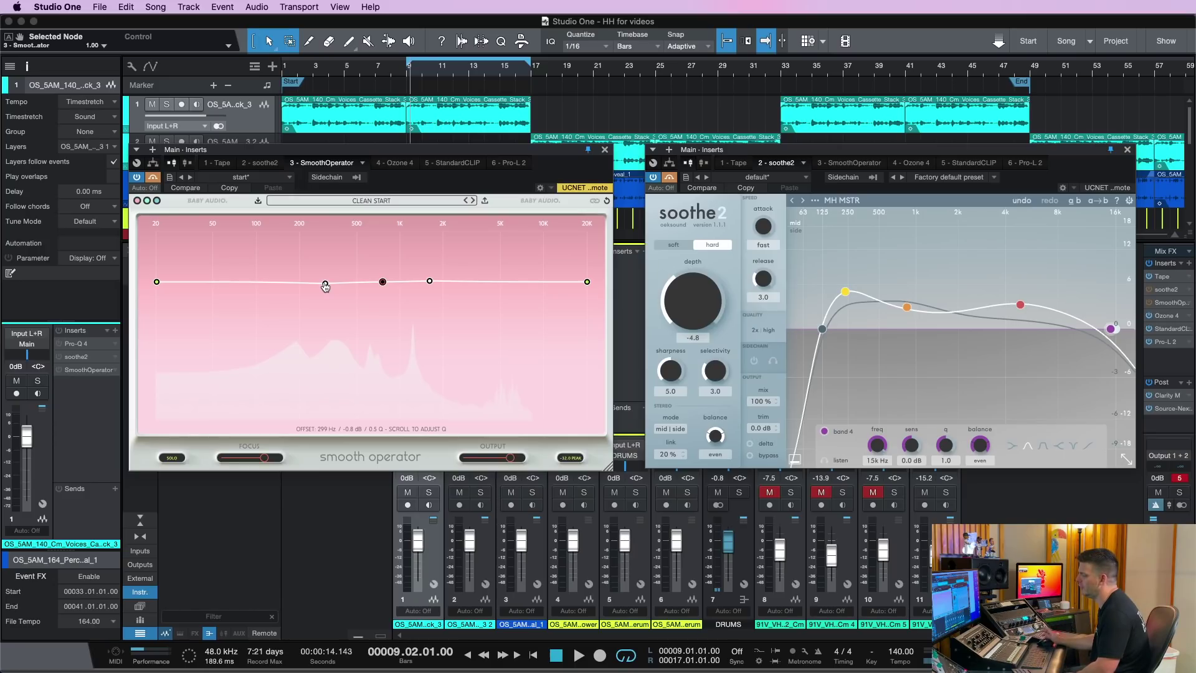
left_click_drag(325, 286, 321, 289)
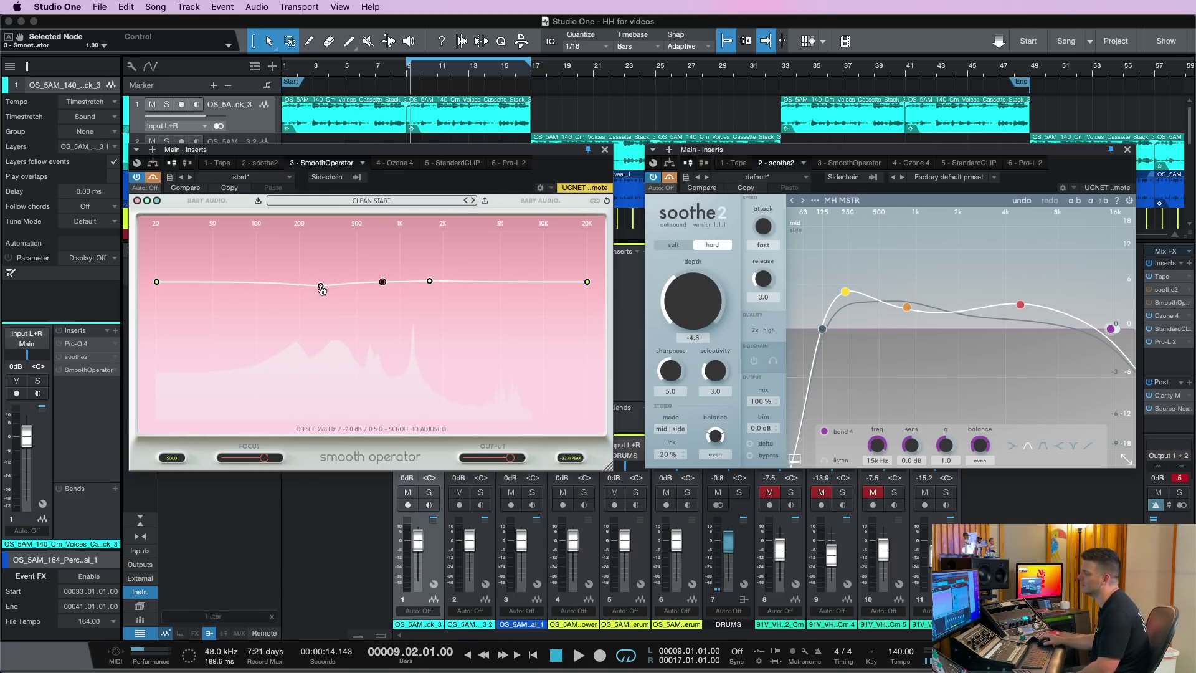
left_click_drag(321, 289, 335, 284)
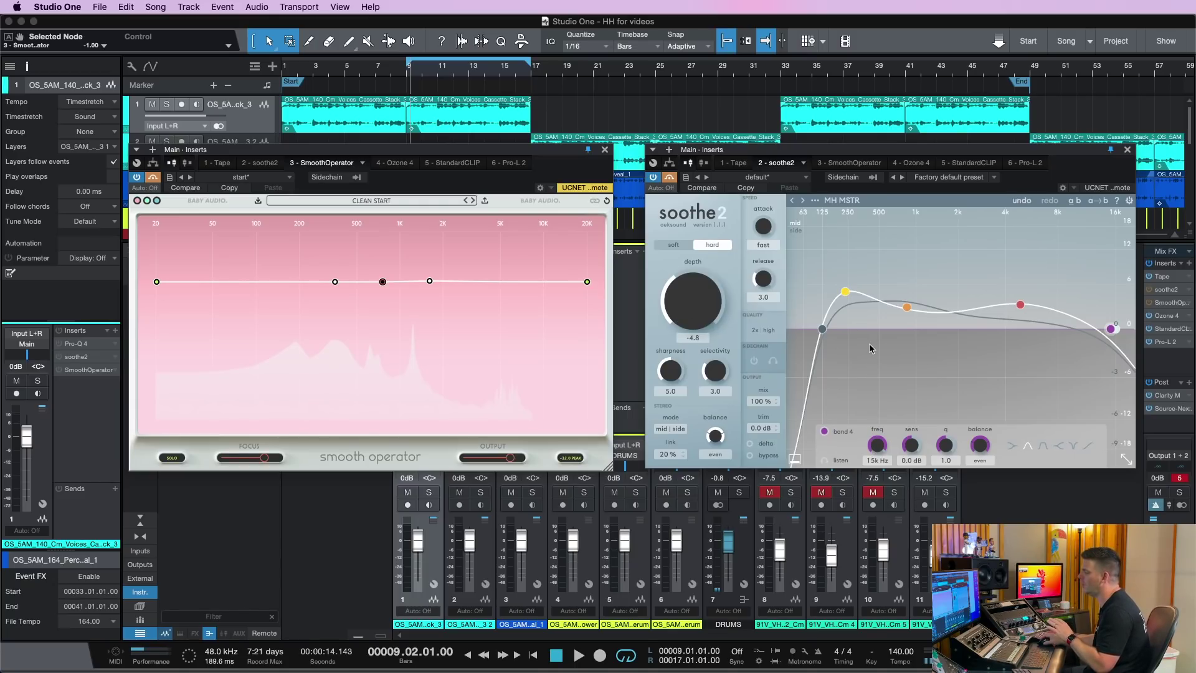
mouse_move(339, 285)
left_mouse_down()
mouse_move(302, 281)
mouse_move(350, 289)
mouse_move(326, 283)
mouse_move(332, 312)
mouse_move(335, 283)
left_mouse_up()
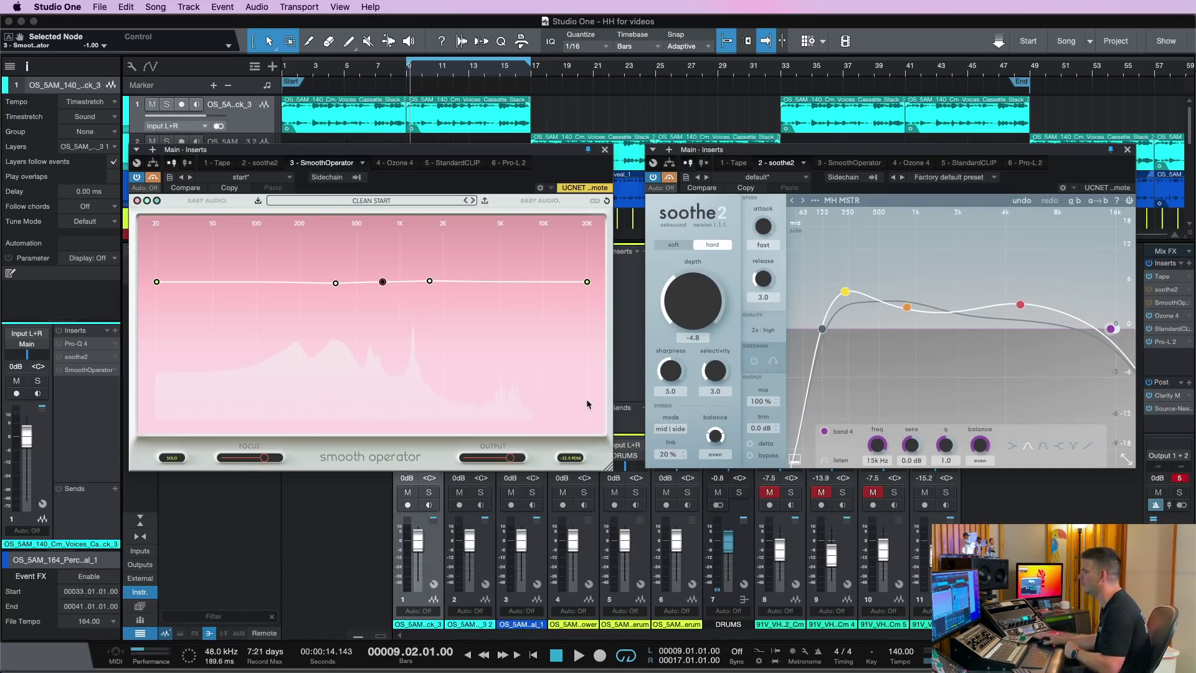
Take soothe2 on the Main bus out of bypass and set its depth to -3.6 during playback.
left_click(670, 188)
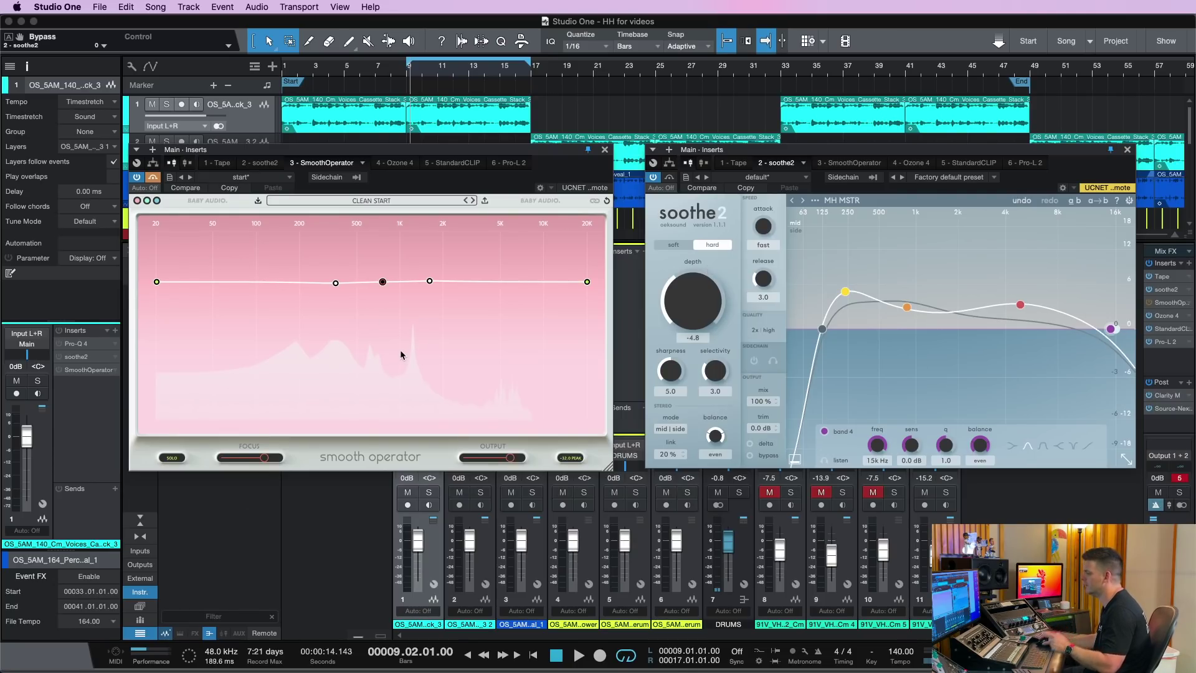
key("space")
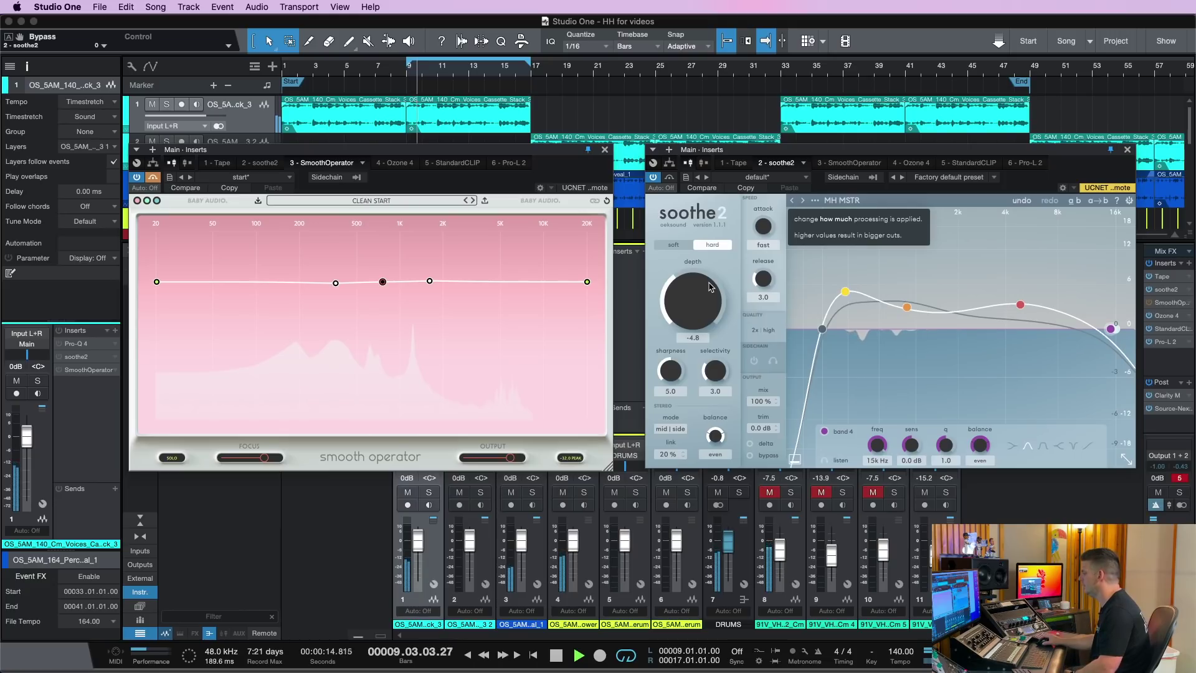
left_click_drag(711, 286, 696, 318)
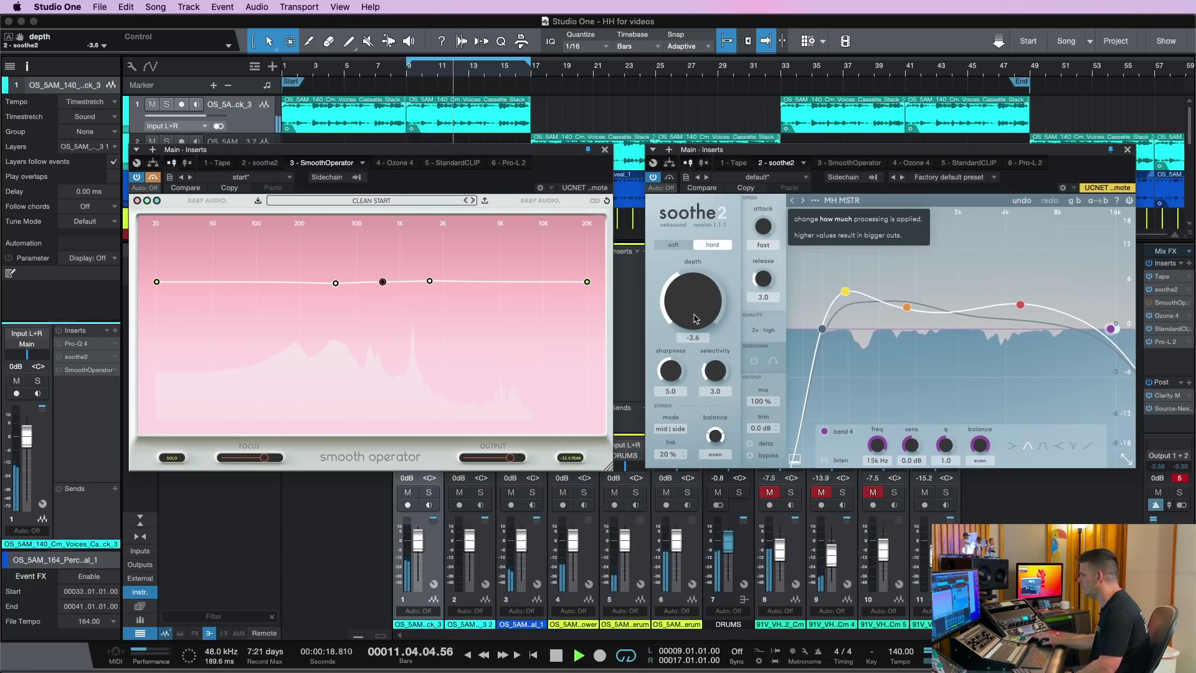
Audition what soothe2 removes by playing the loop with delta monitoring, and return to the normal output.
left_click(751, 443)
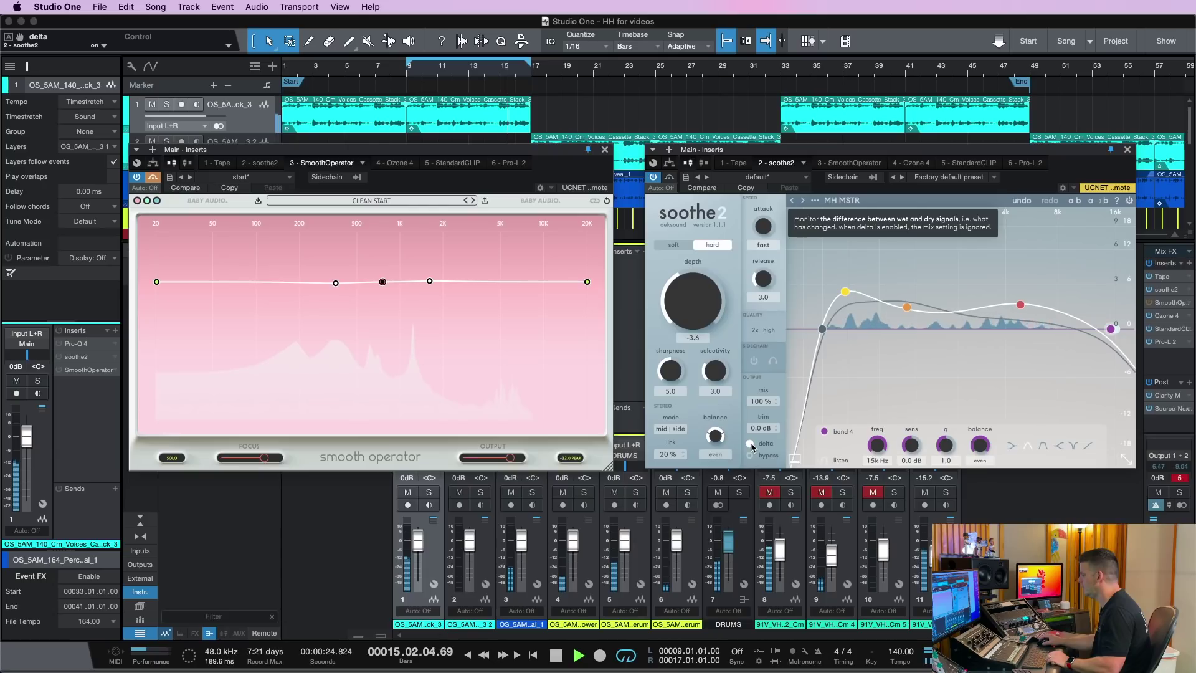
left_click(751, 443)
key("space")
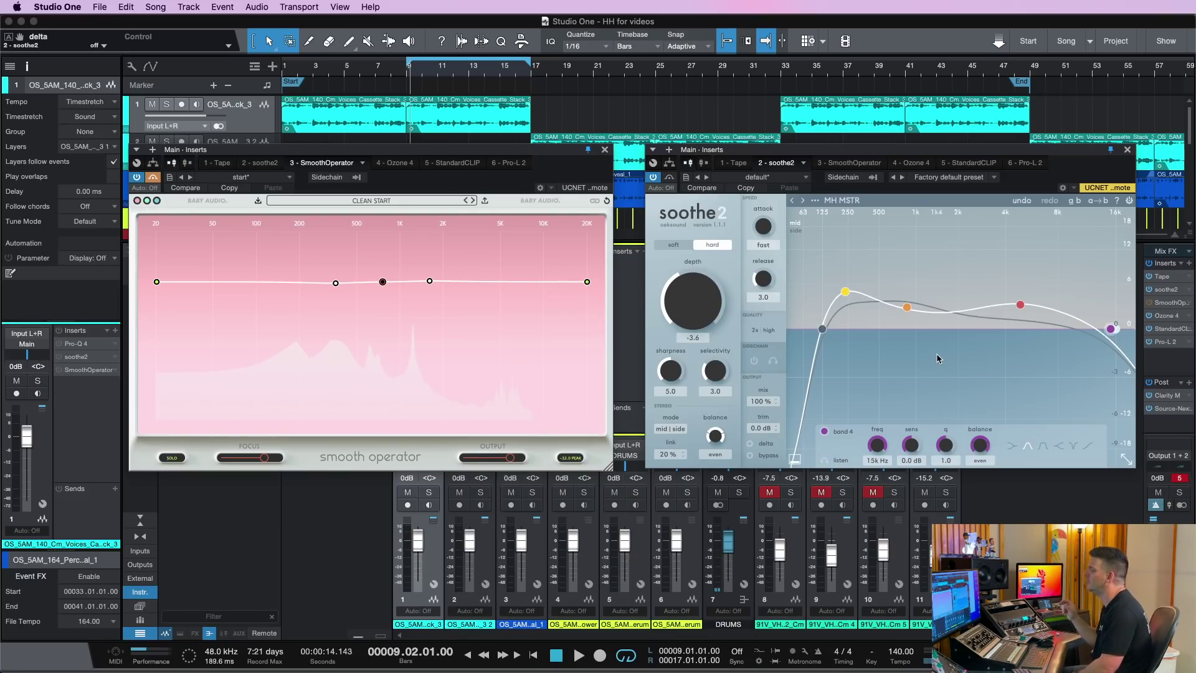
left_click(751, 443)
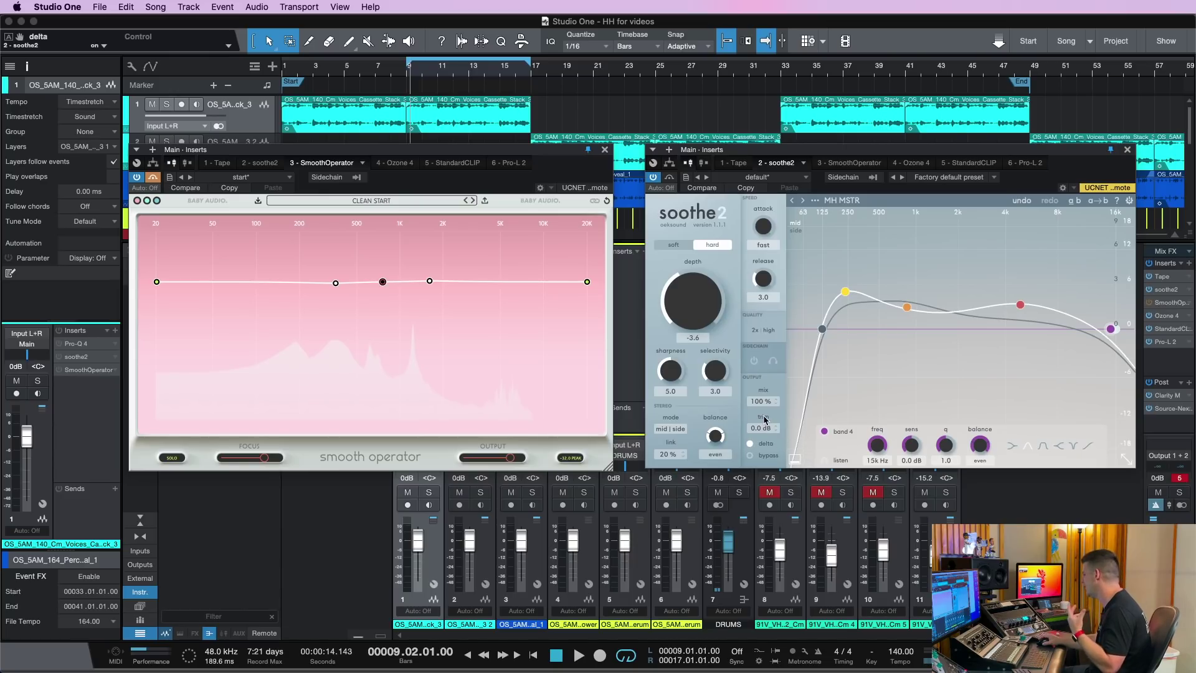
key("space")
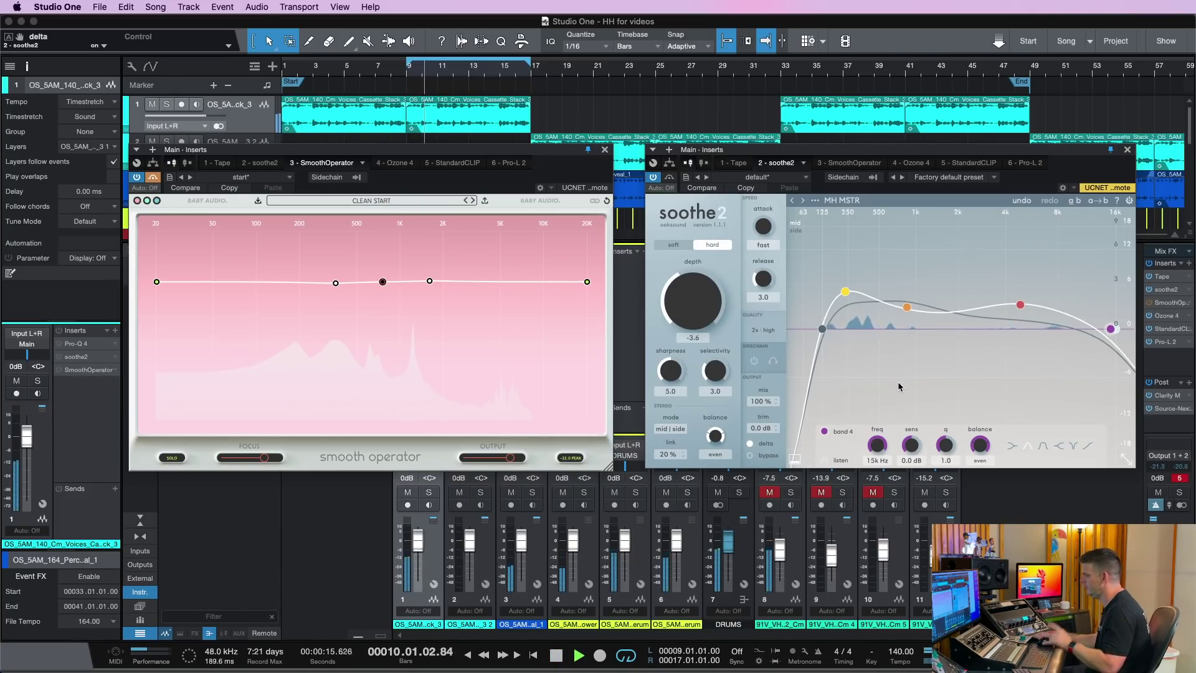
key("space")
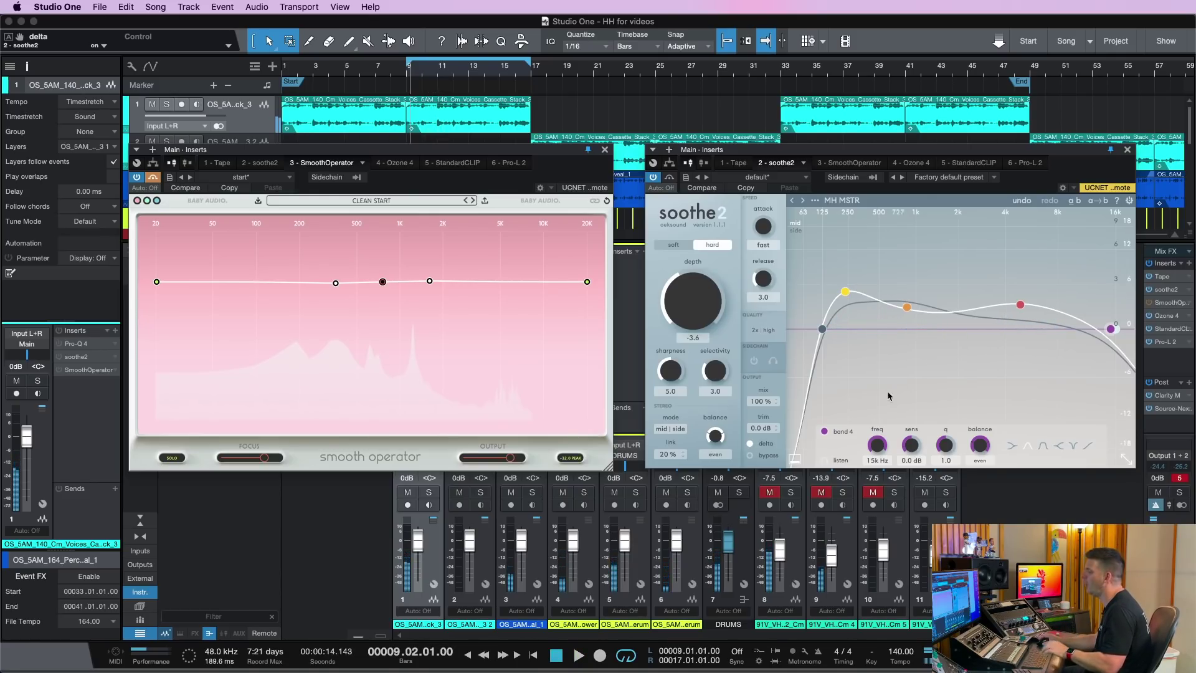
left_click(762, 445)
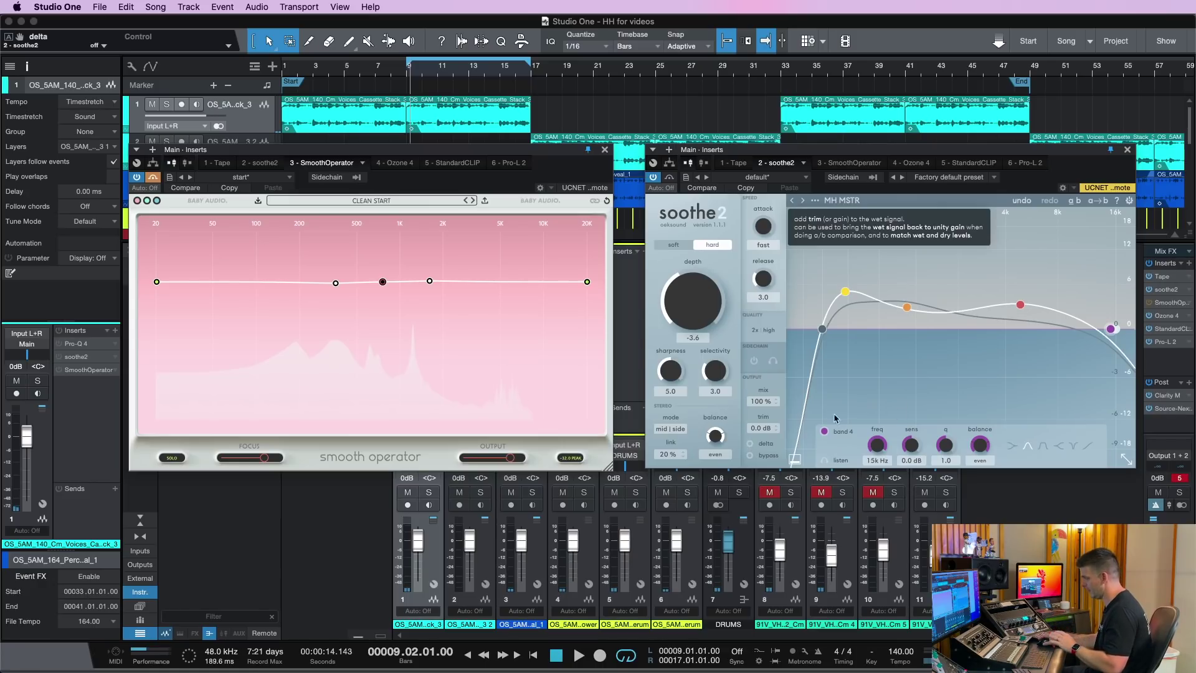
Bypass soothe2, activate Smooth Operator in its place, and play the loop to hear its processing.
left_click(669, 179)
left_click(301, 287)
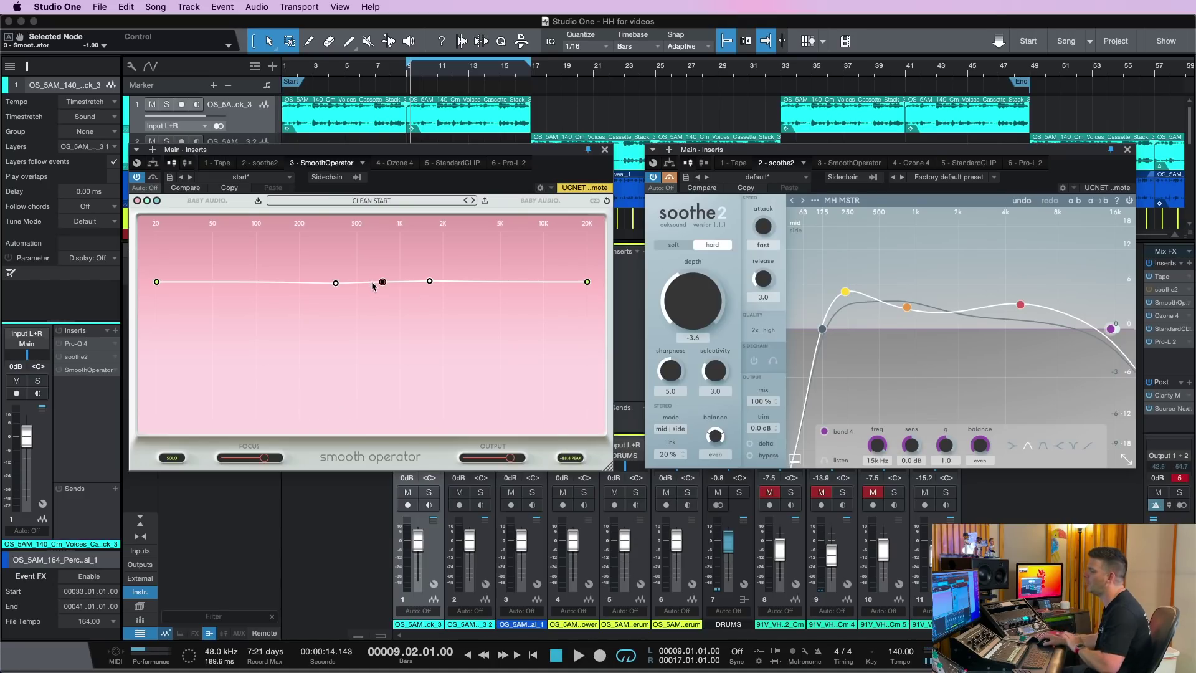
key("space")
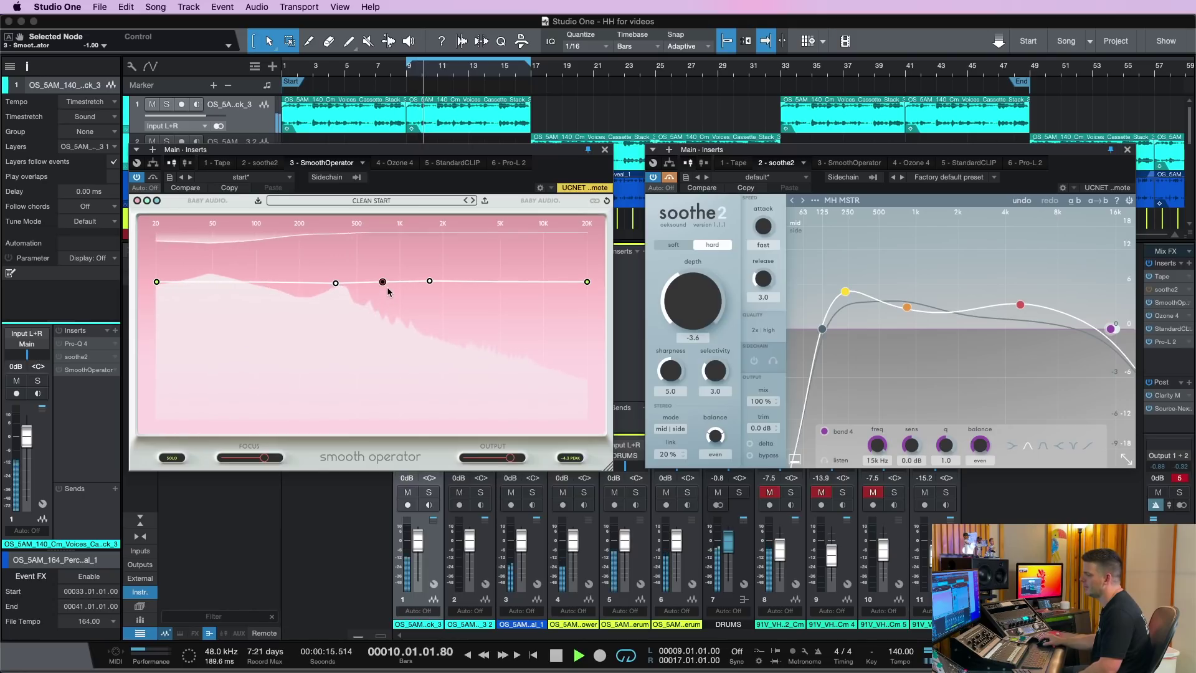
left_click(382, 284)
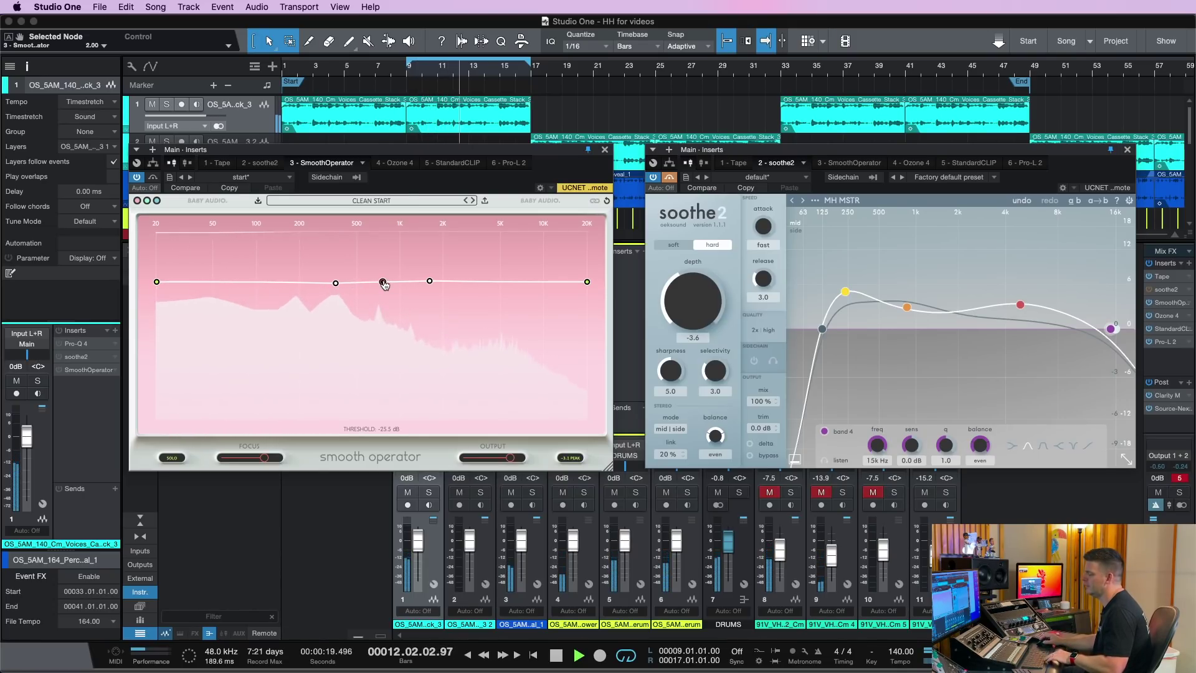
key("space")
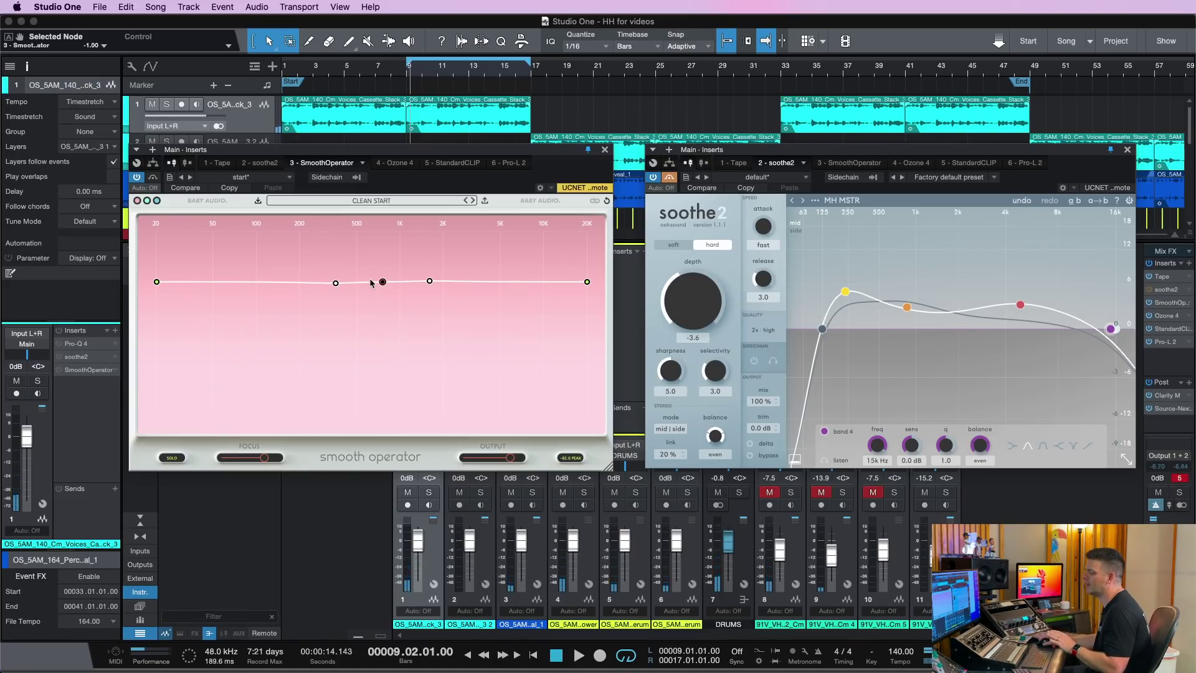
Raise Smooth Operator's threshold line well above the spectrum and level the low-mid node with it during playback.
left_click_drag(382, 280, 387, 244)
key("space")
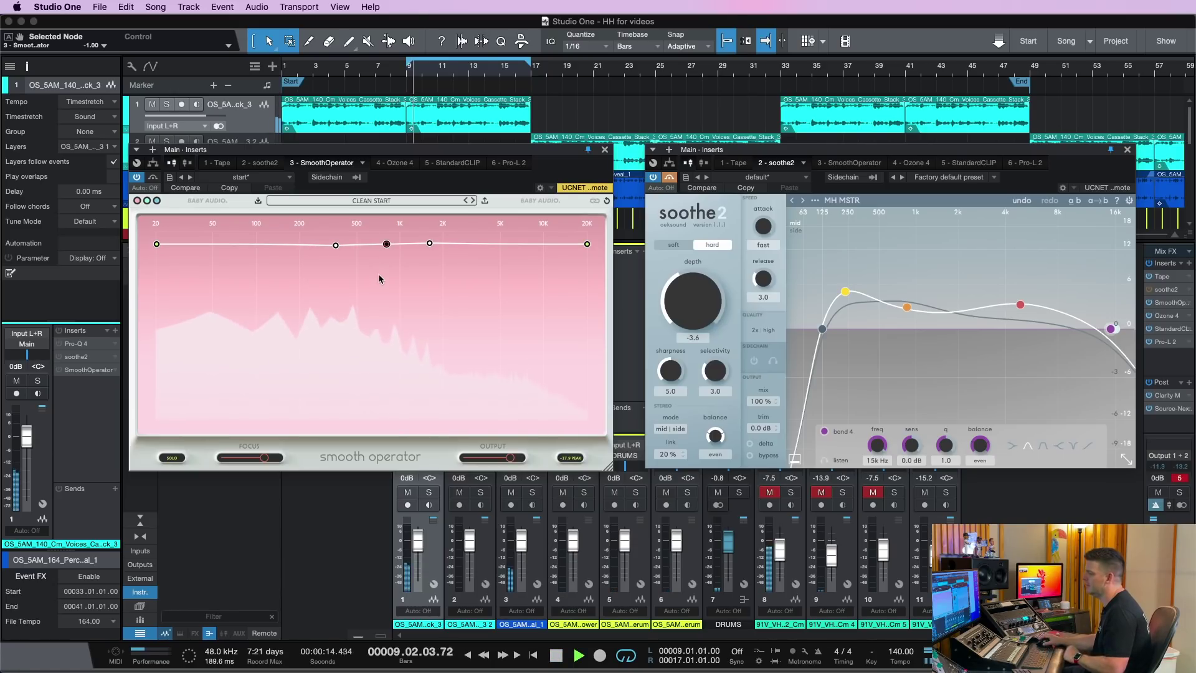
left_click_drag(336, 246, 338, 244)
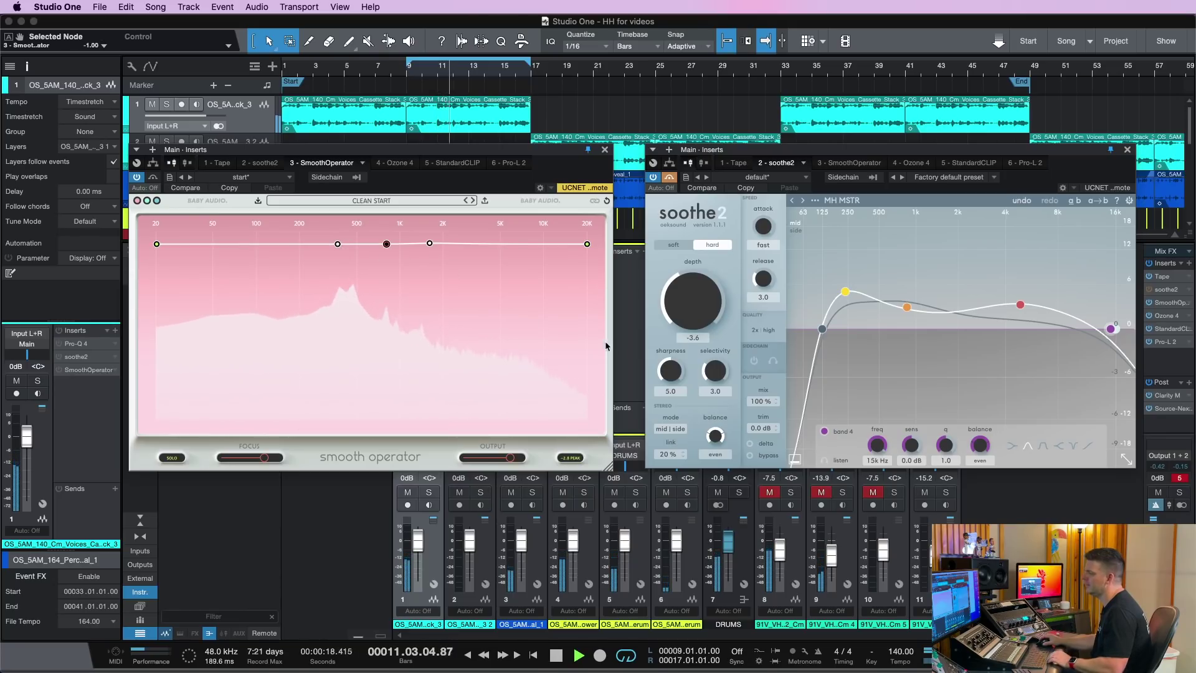
key("space")
Pull Smooth Operator's low-mid node into a deep dip, compare it with bypass during playback, and shift it slightly lower in frequency.
mouse_move(339, 244)
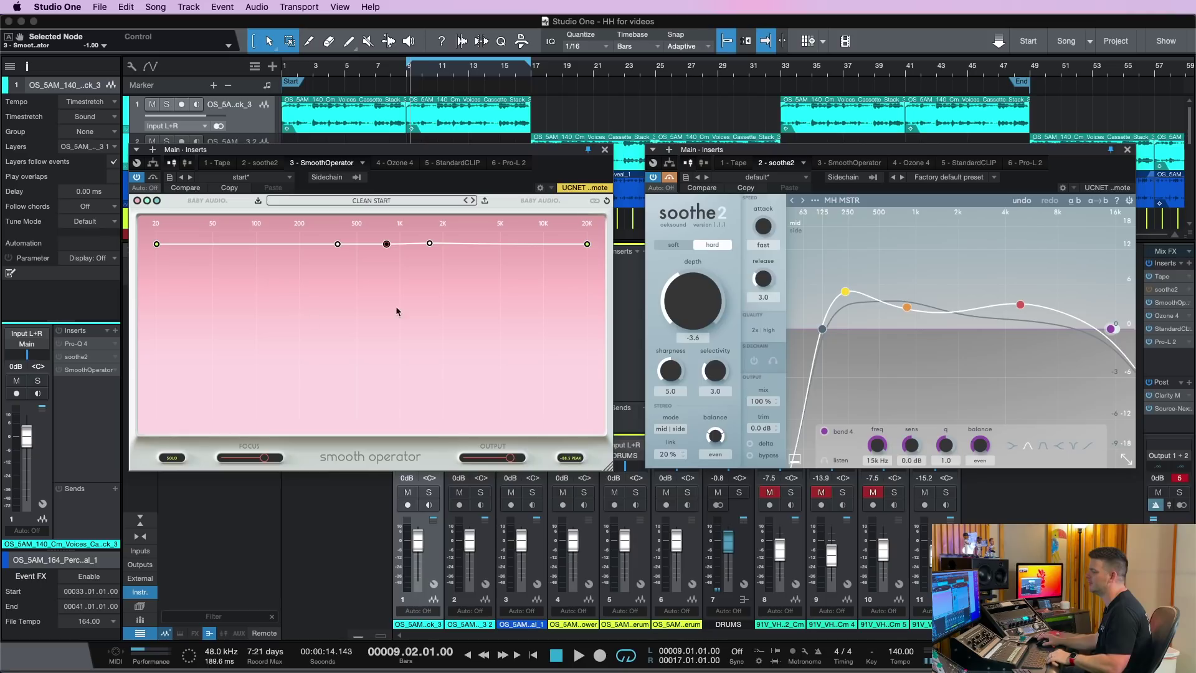
key("space")
left_click_drag(340, 246, 339, 309)
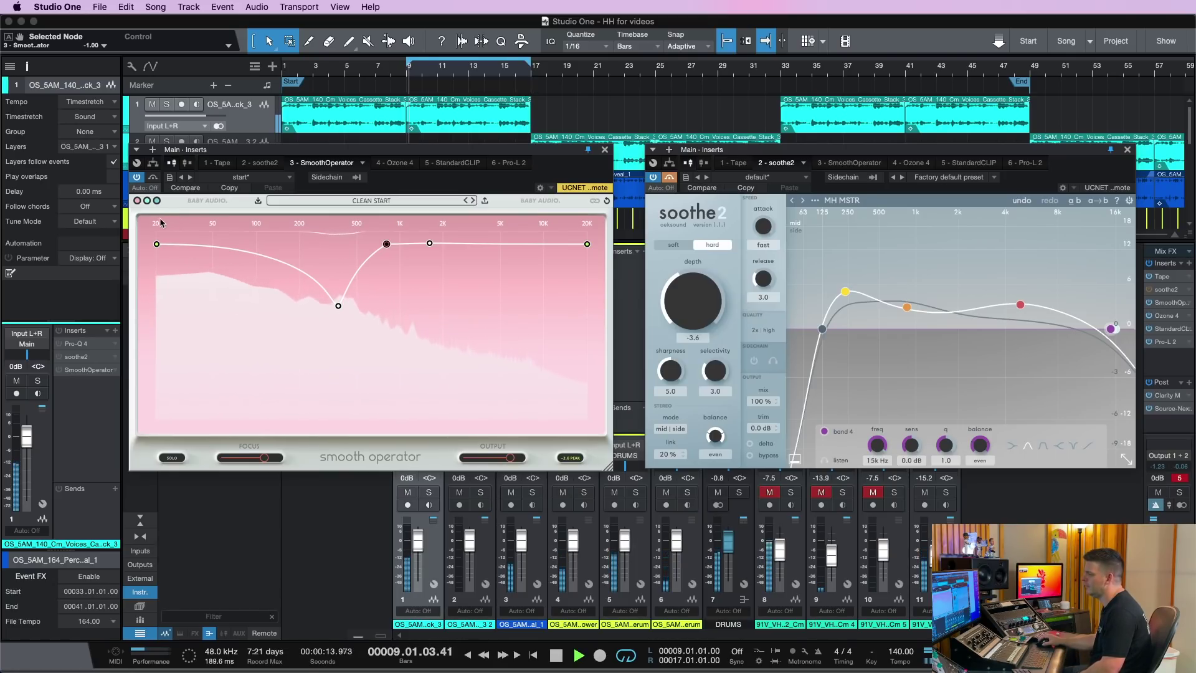
left_click(153, 178)
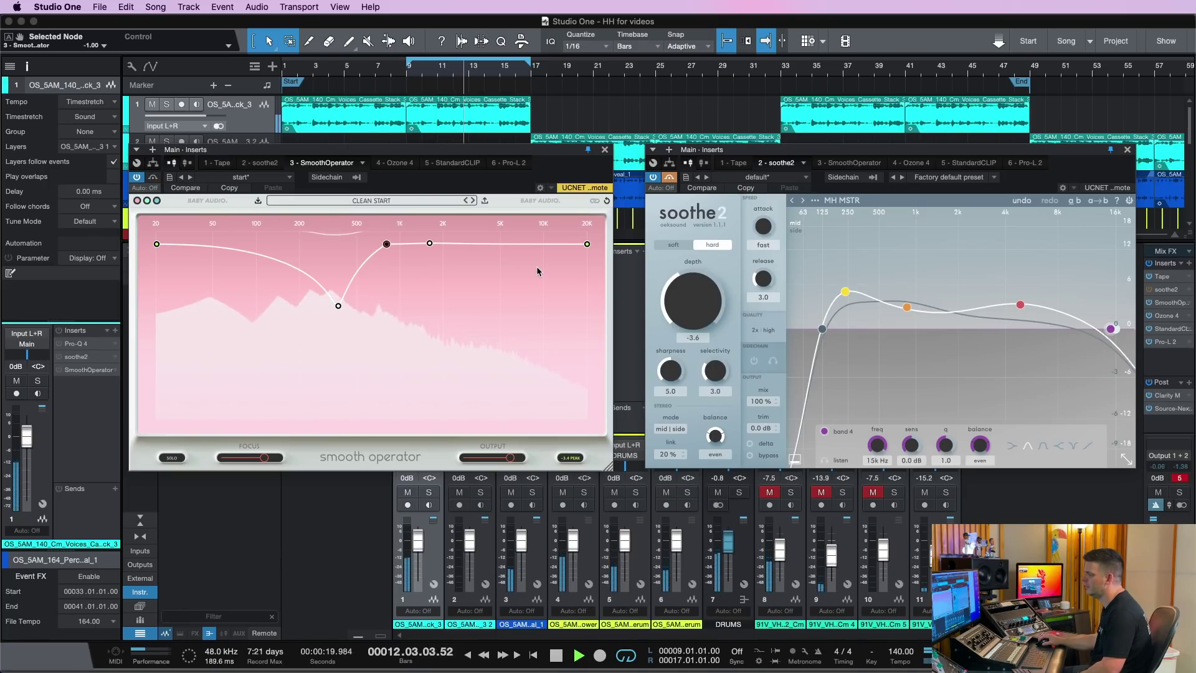
left_click(386, 244)
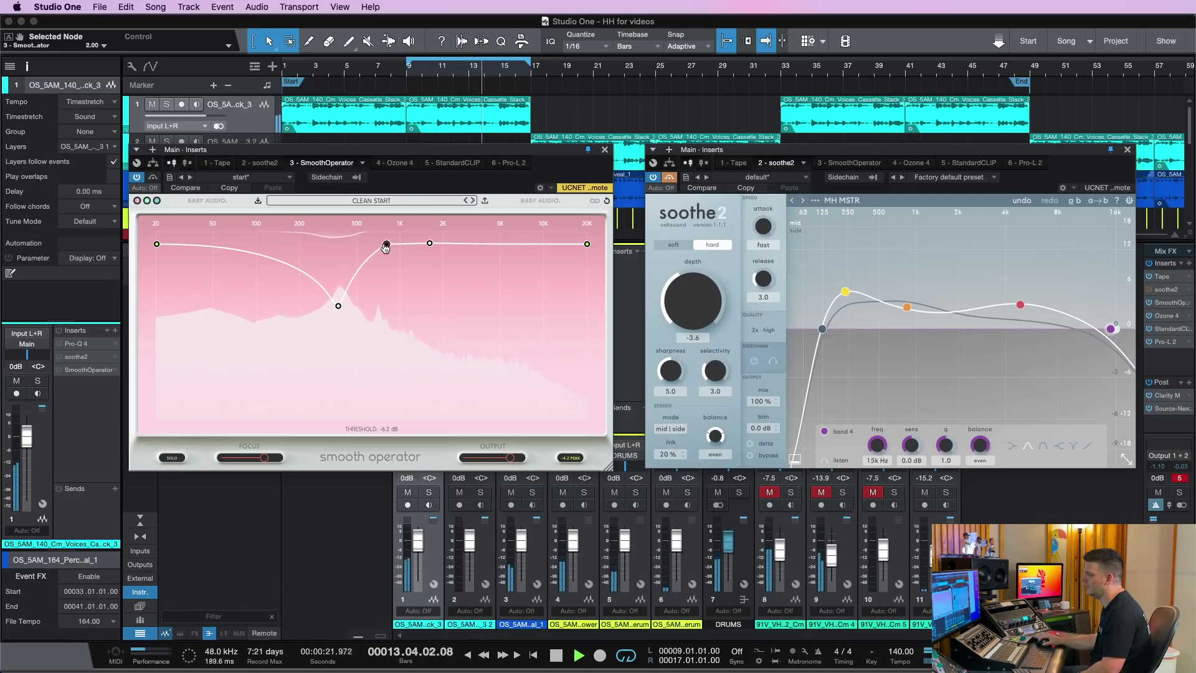
key("space")
left_click_drag(335, 306, 326, 304)
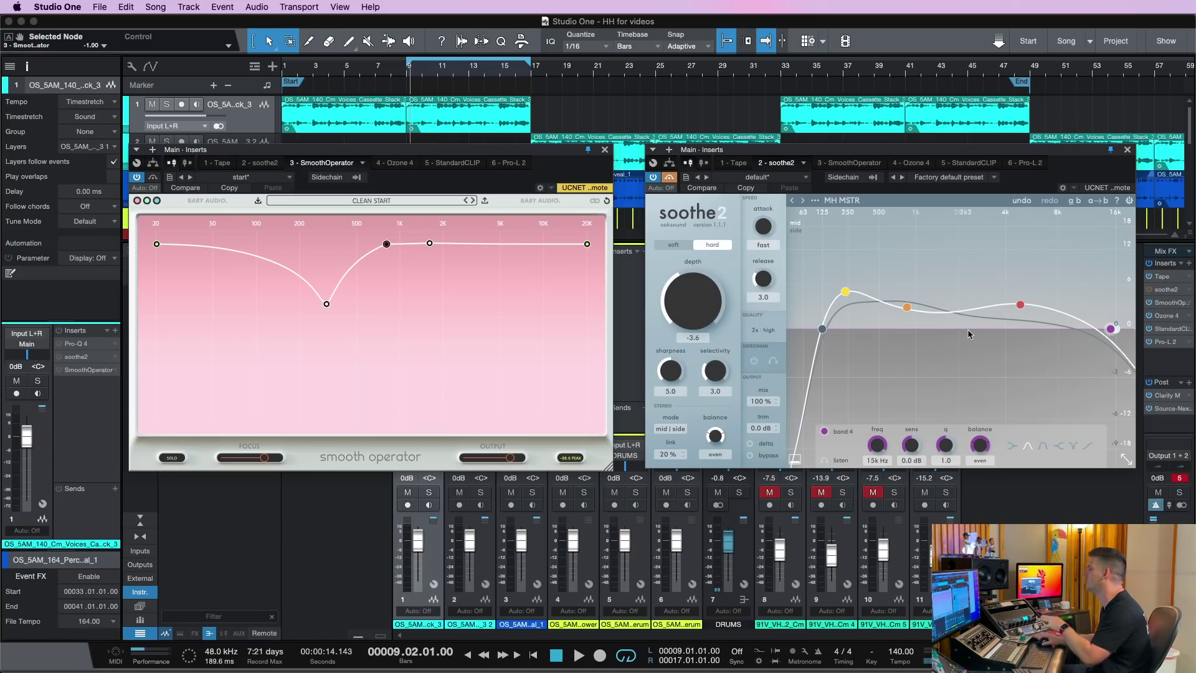
Narrow soothe2's active range by raising the low cut, moving band 4 lower in frequency, and setting the high cut to 2k7 Hz.
left_click_drag(822, 329, 835, 328)
left_click_drag(1111, 328, 1014, 299)
left_click_drag(1116, 336, 978, 330)
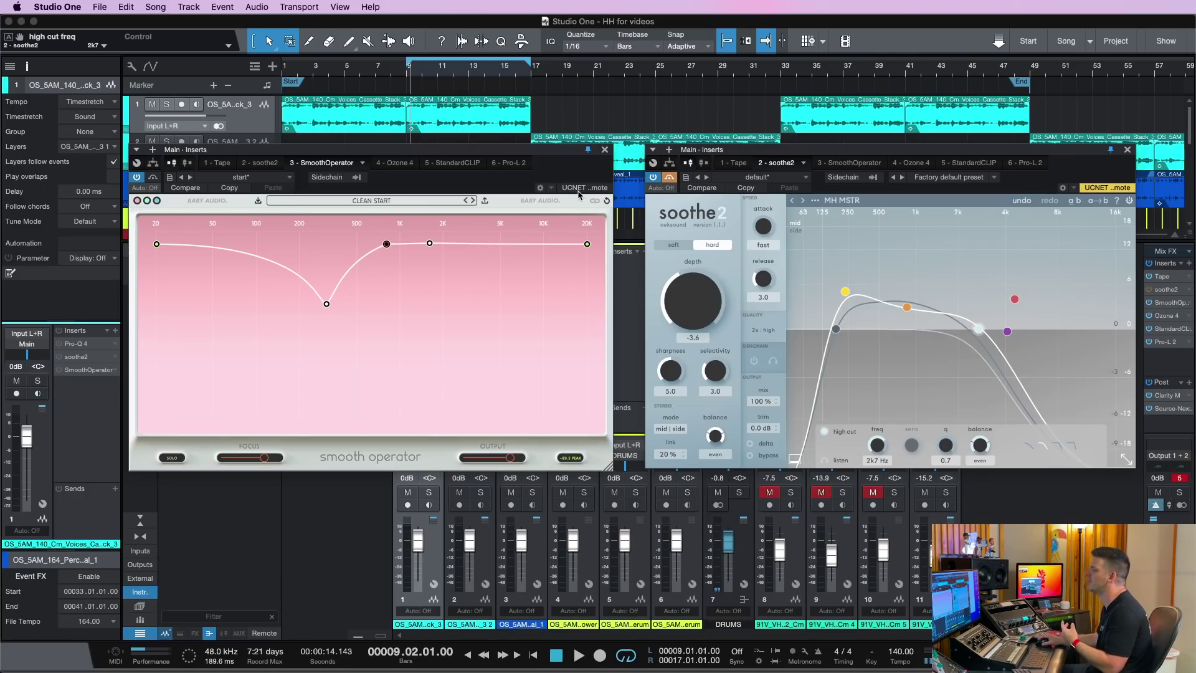
Close both Main insert windows and solo the first Voices Cassette Stack channel.
left_click(604, 150)
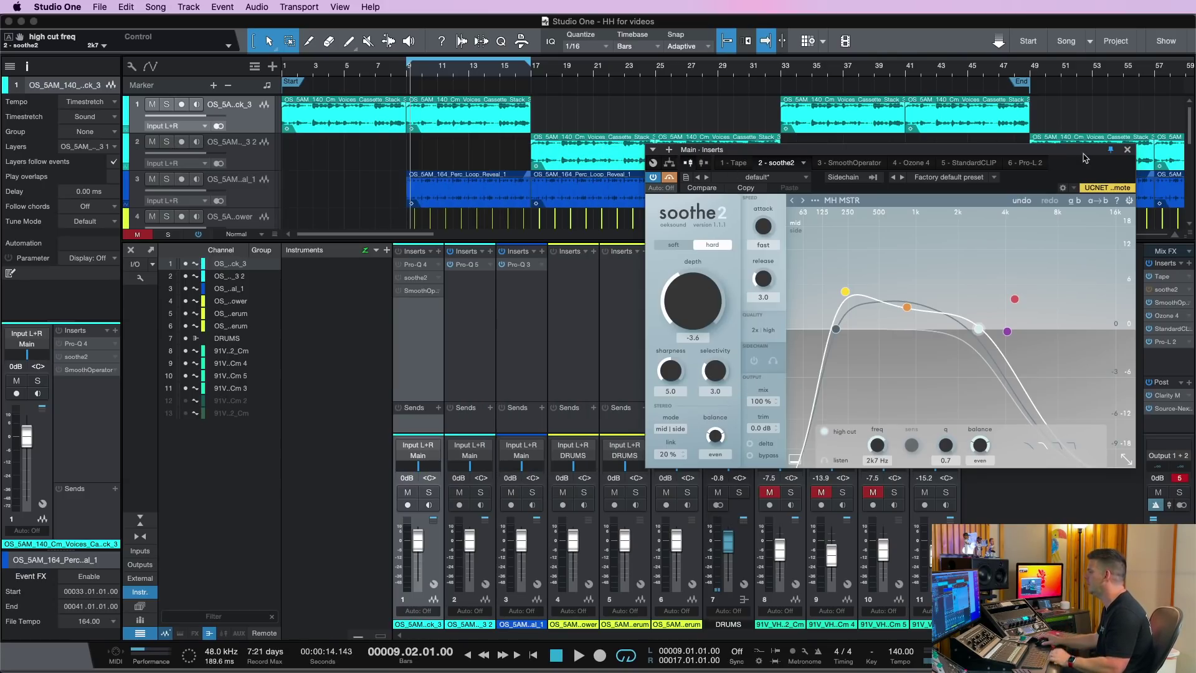
left_click(1126, 151)
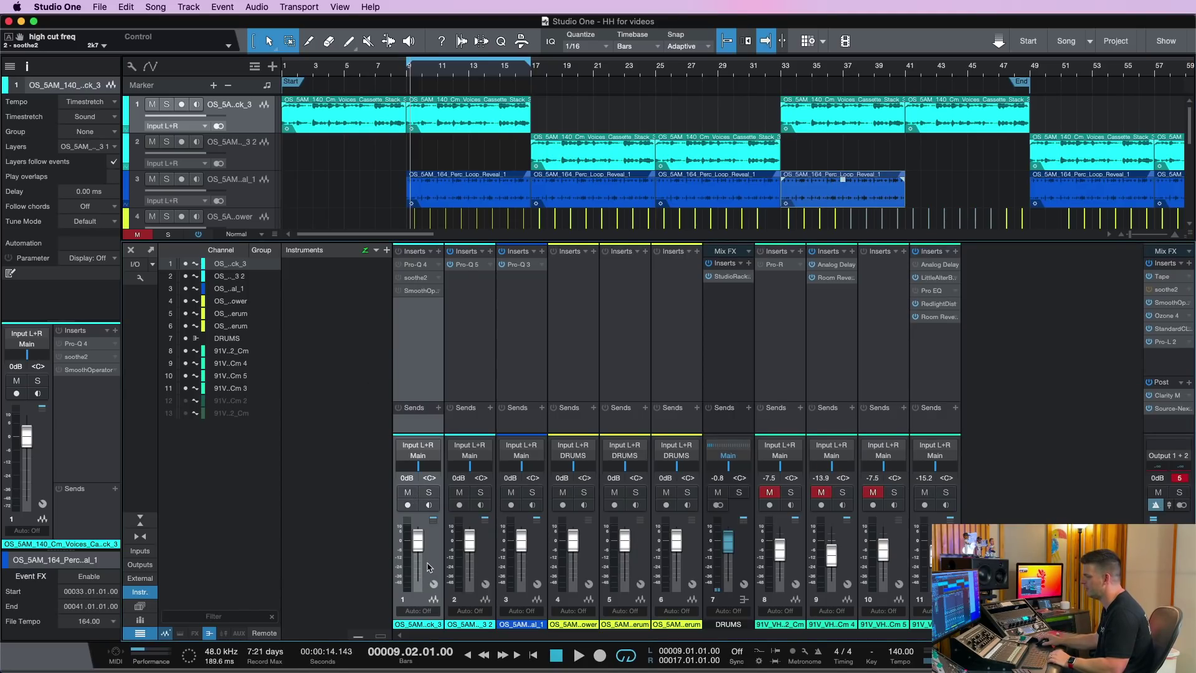
left_click(429, 493)
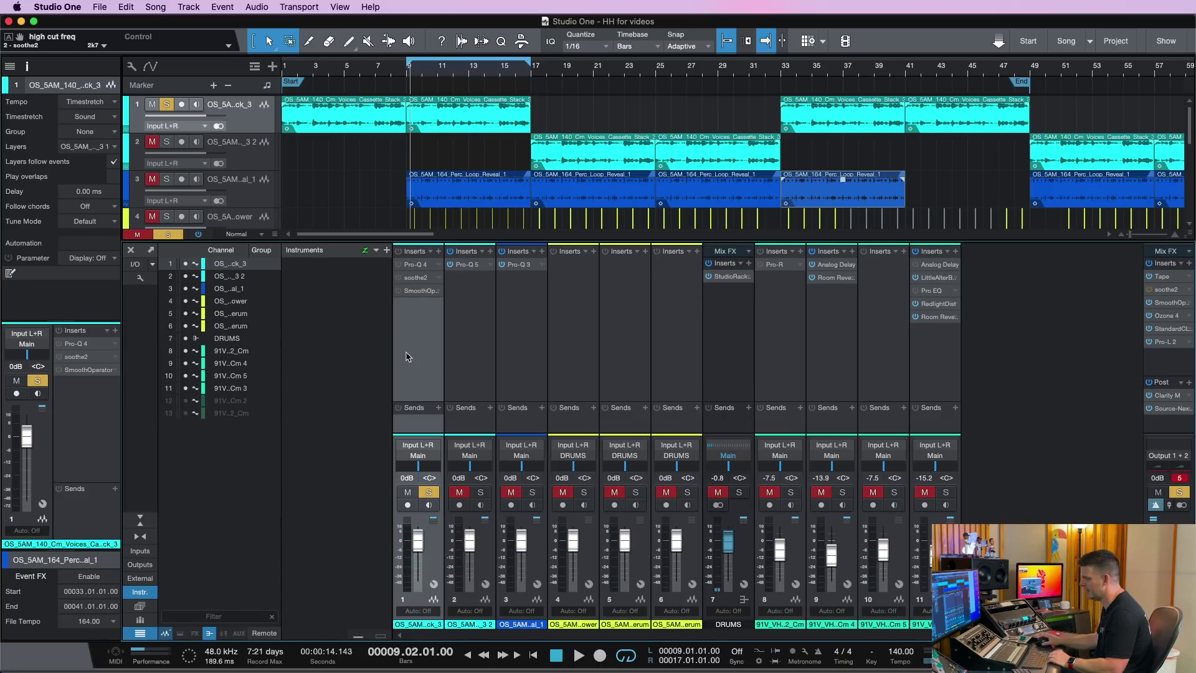
Open soothe2 from the soloed channel's inserts and activate it.
left_click(430, 281)
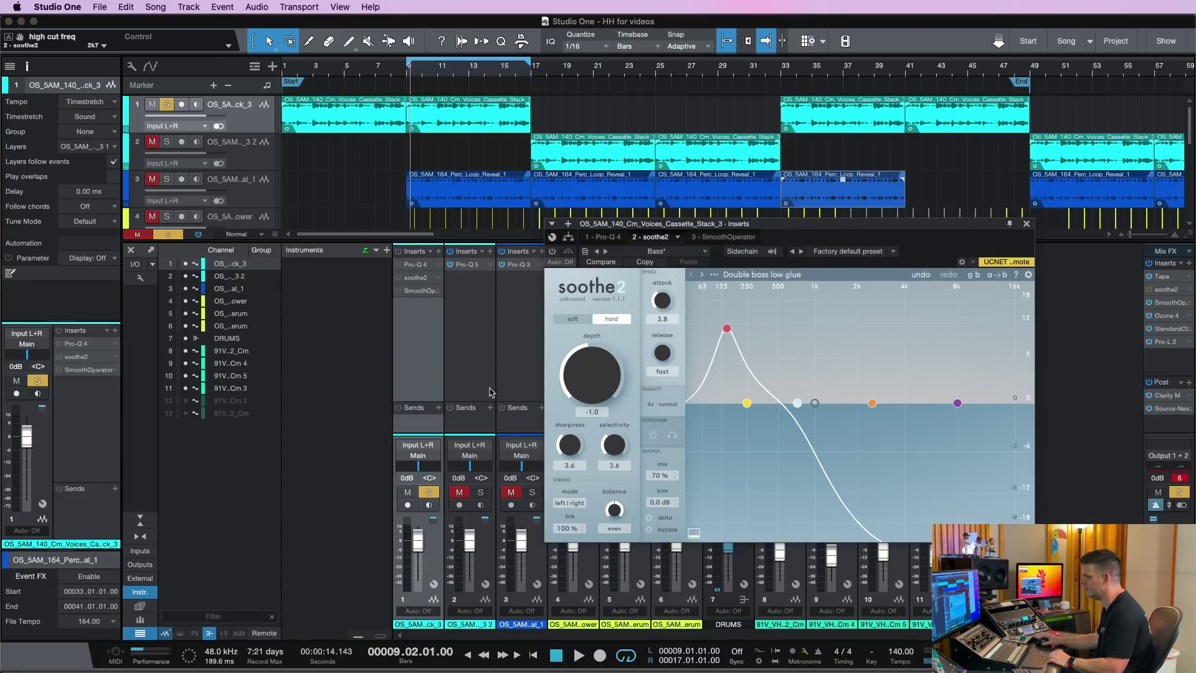
left_click_drag(951, 229, 949, 201)
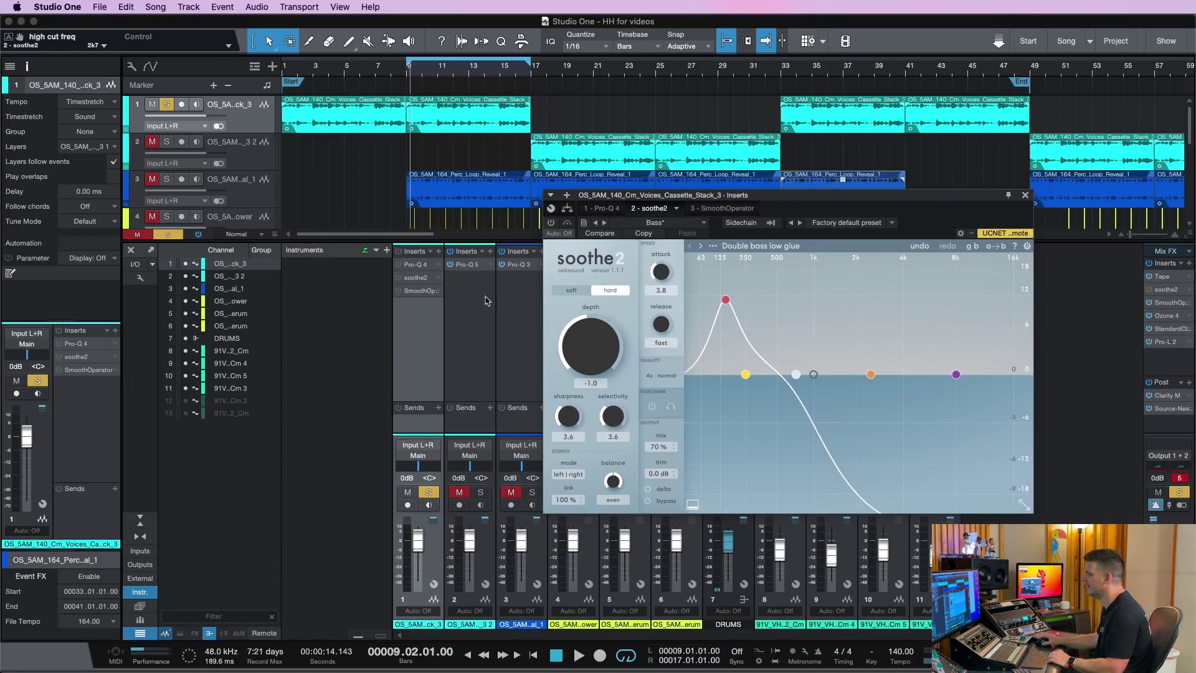
left_click(551, 222)
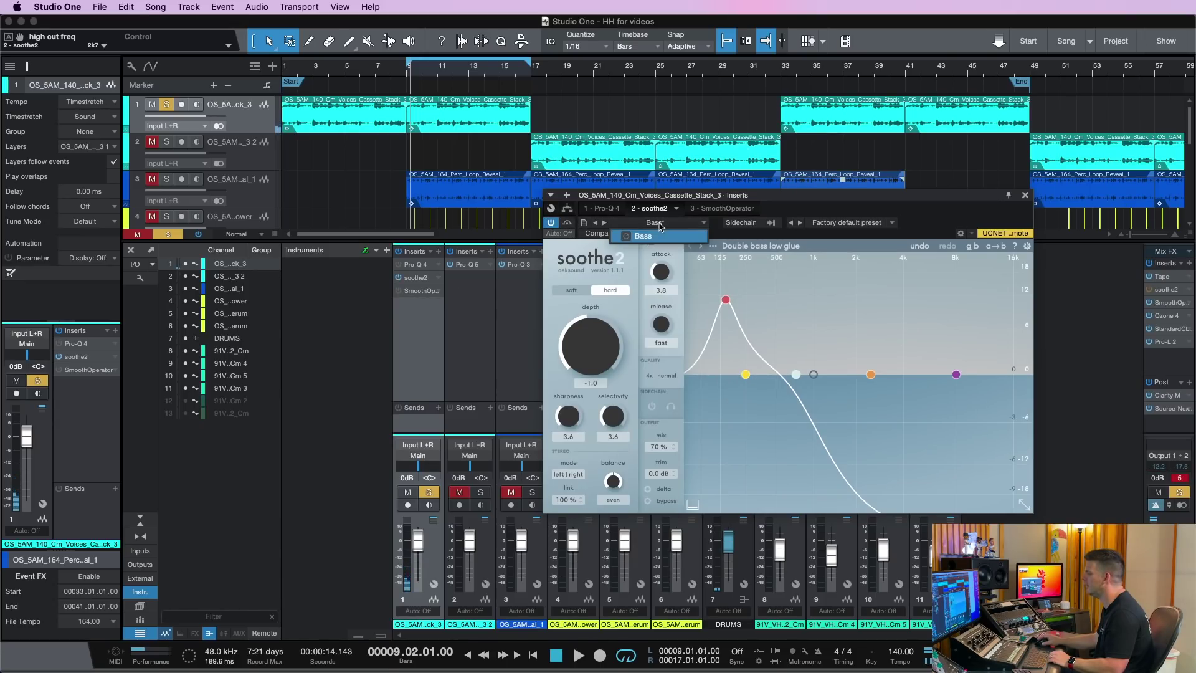
Audition the soloed Voices Cassette Stack loop and set soothe2's depth to -1.1.
left_click_drag(880, 197, 832, 202)
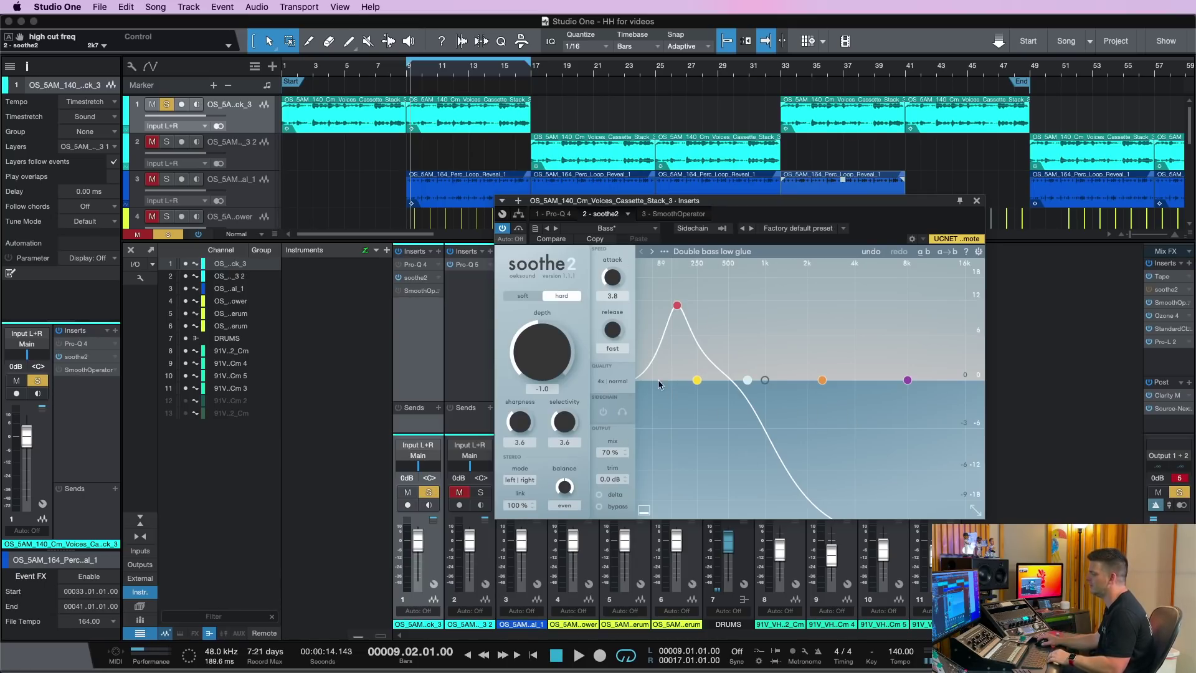
key("space")
mouse_move(548, 373)
left_mouse_down()
mouse_move(549, 362)
mouse_move(550, 376)
left_mouse_up()
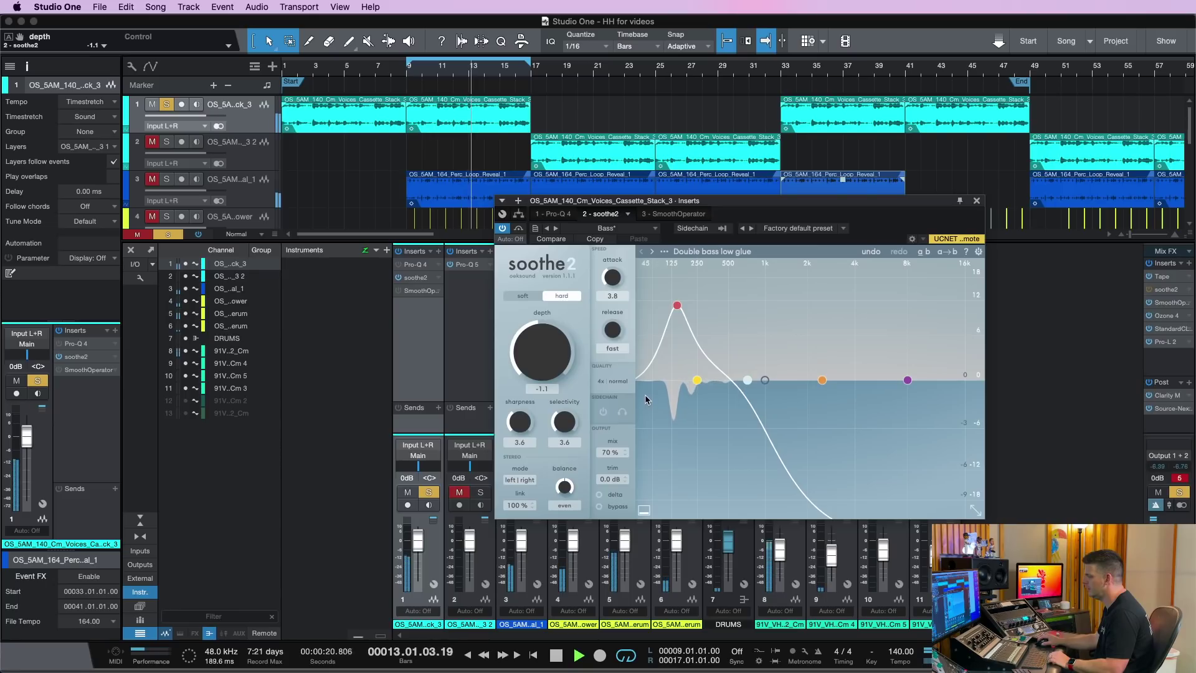
key("space")
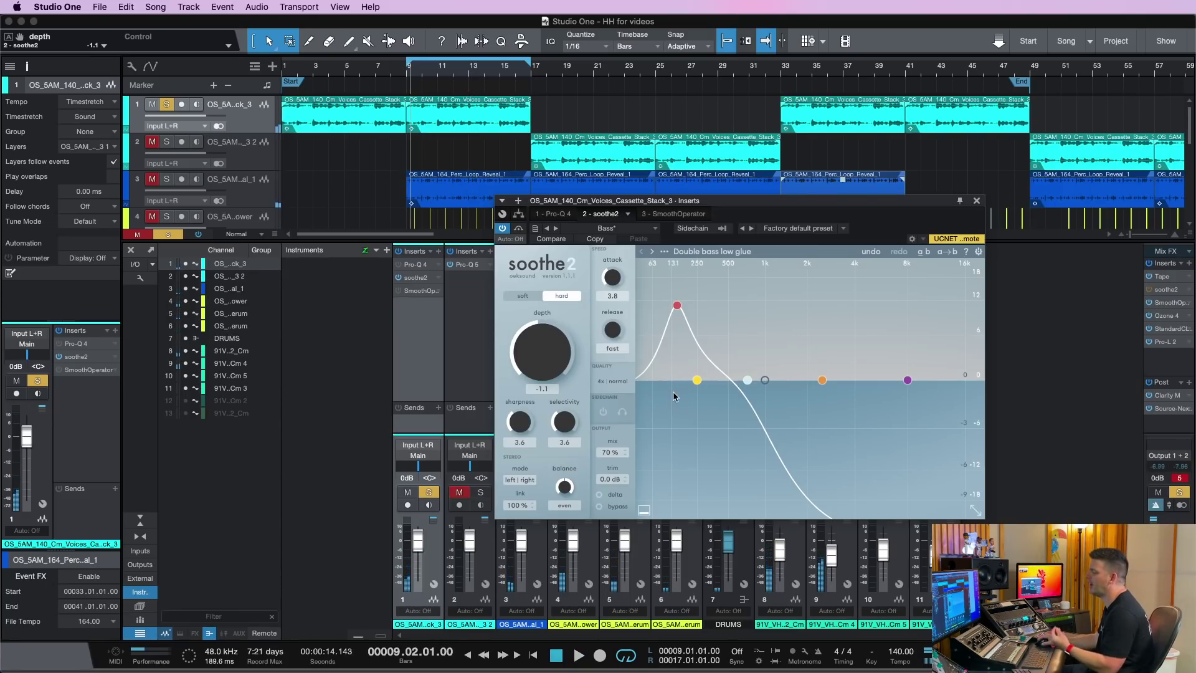
Play the loop and compare soothe2's delta signal with its normal output, leaving delta off.
key("space")
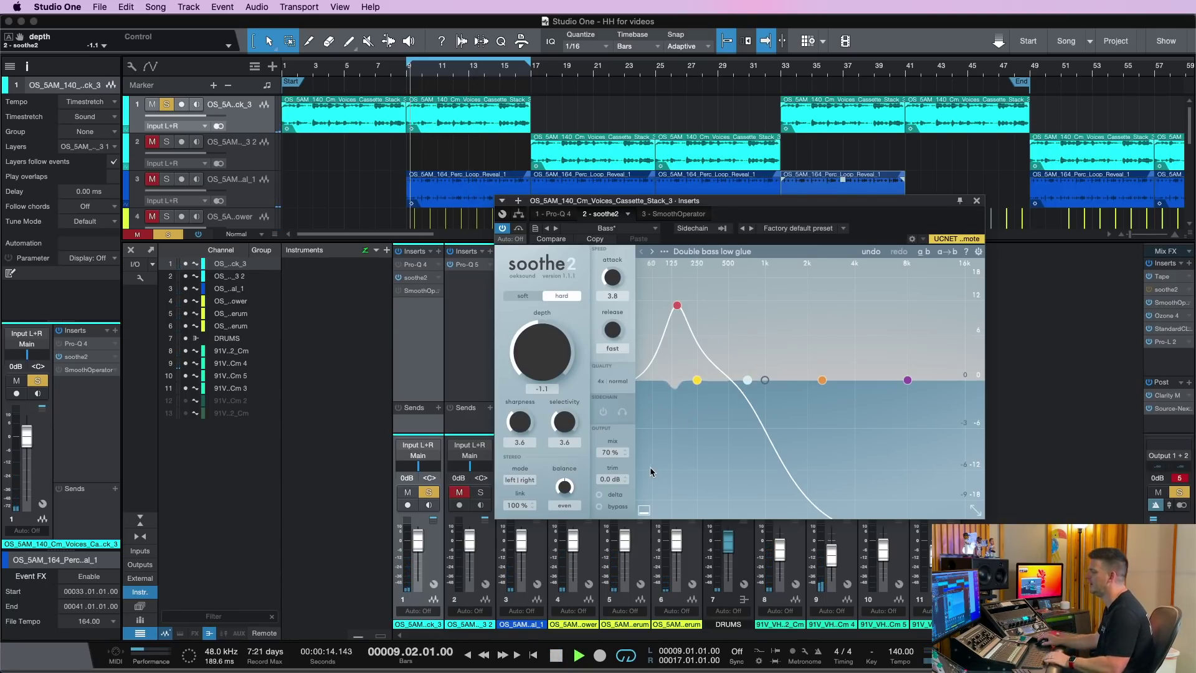
left_click(600, 495)
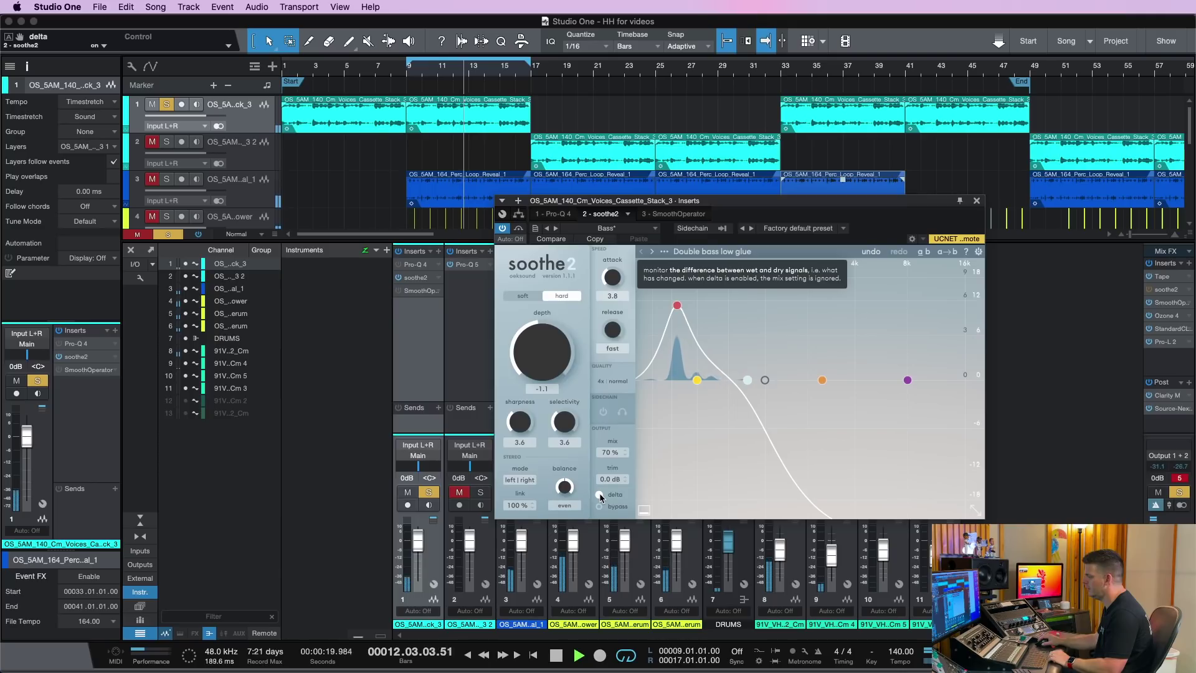
left_click(600, 495)
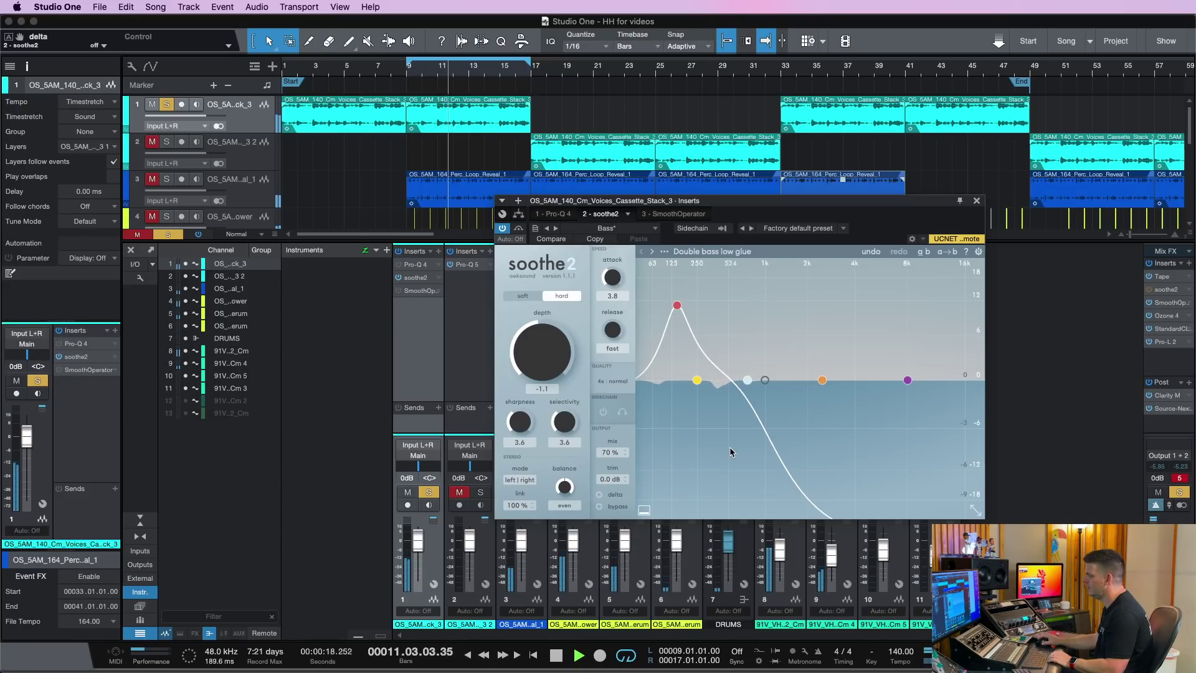
key("space")
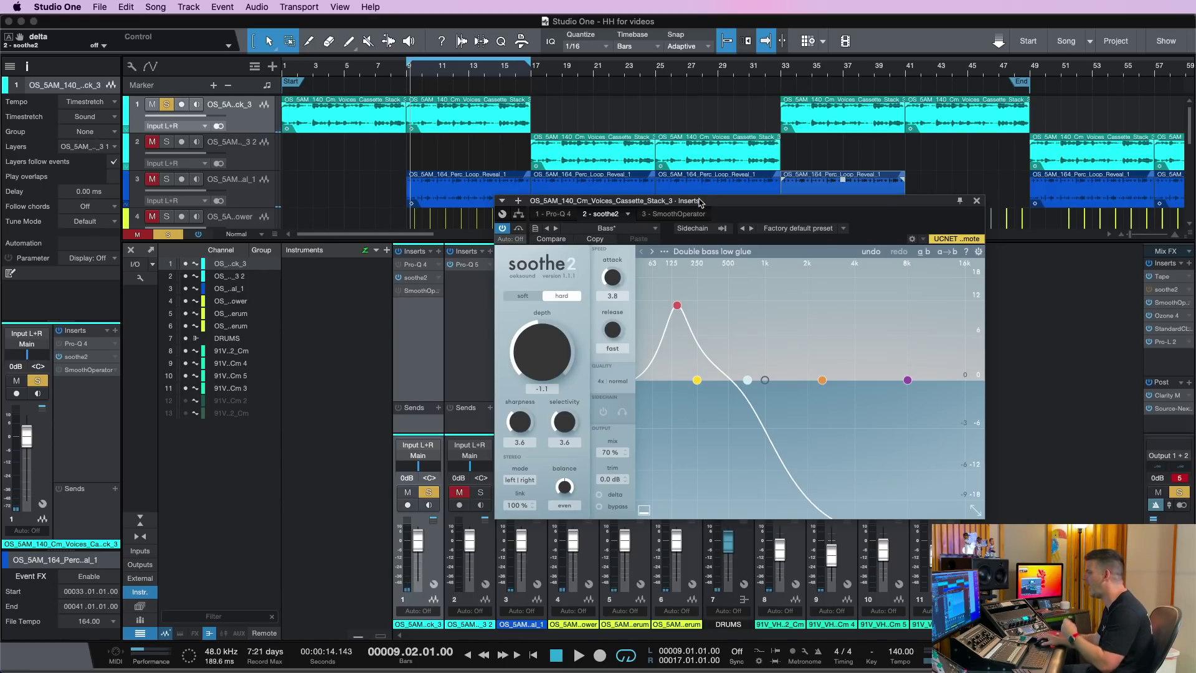
Bypass soothe2 on the Voices Cassette Stack channel and open and activate its Smooth Operator insert.
left_click_drag(700, 201, 776, 208)
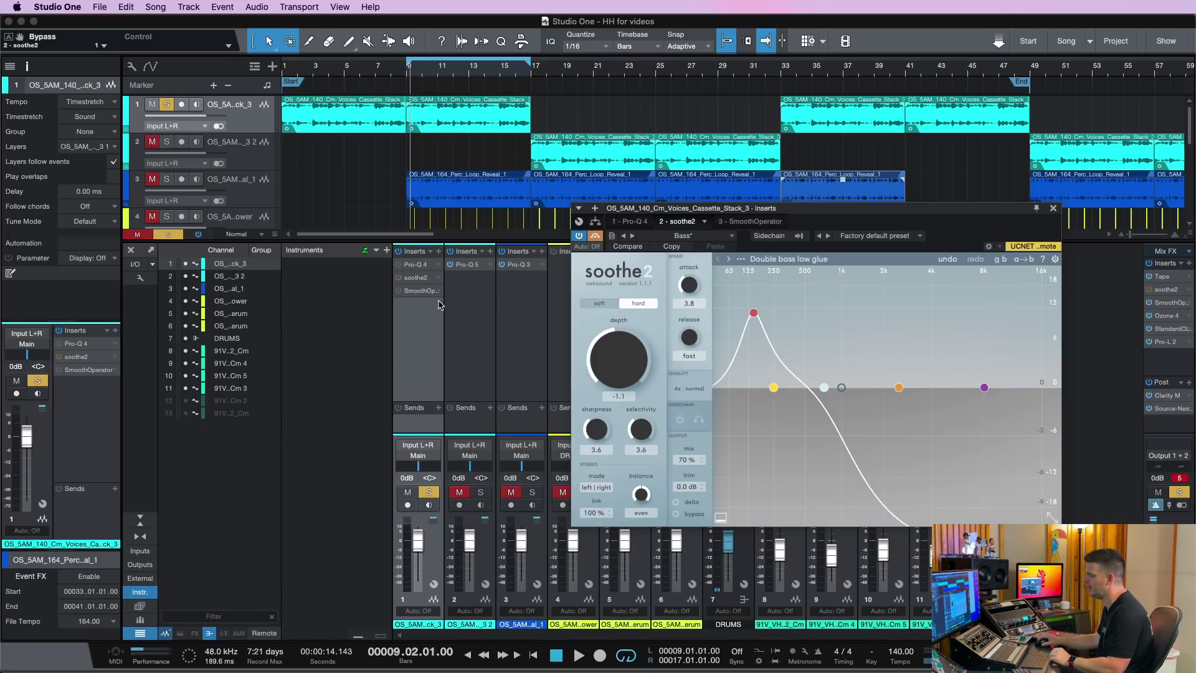
left_click(422, 291)
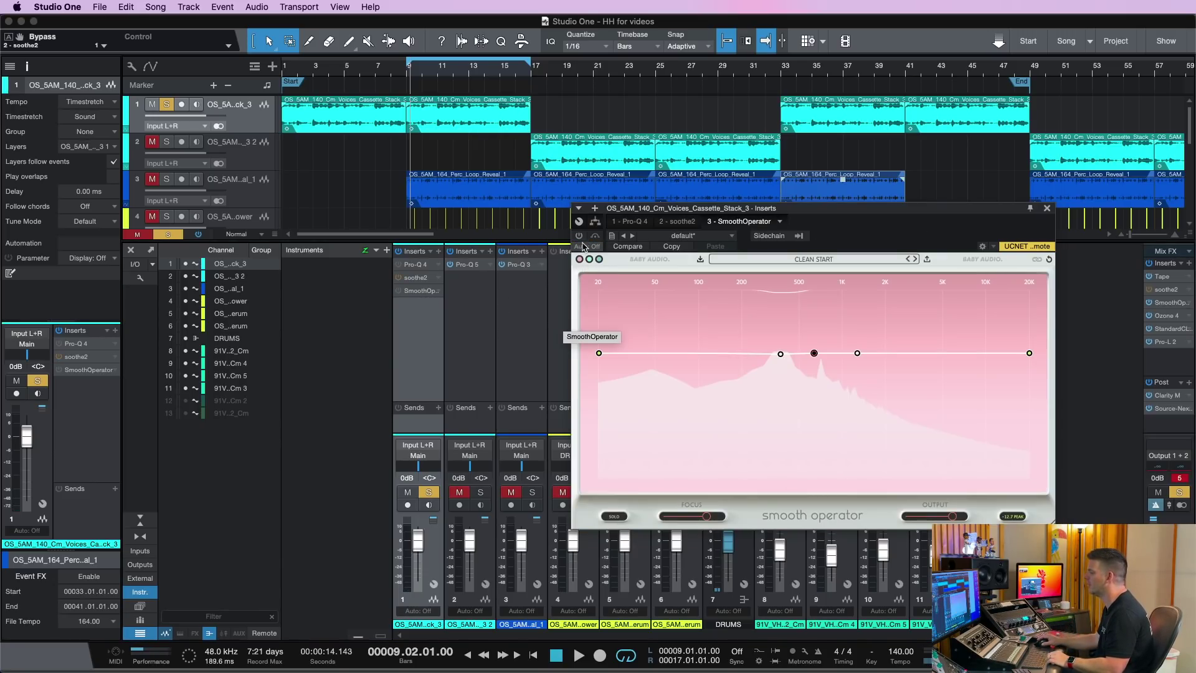
left_click_drag(772, 208, 679, 204)
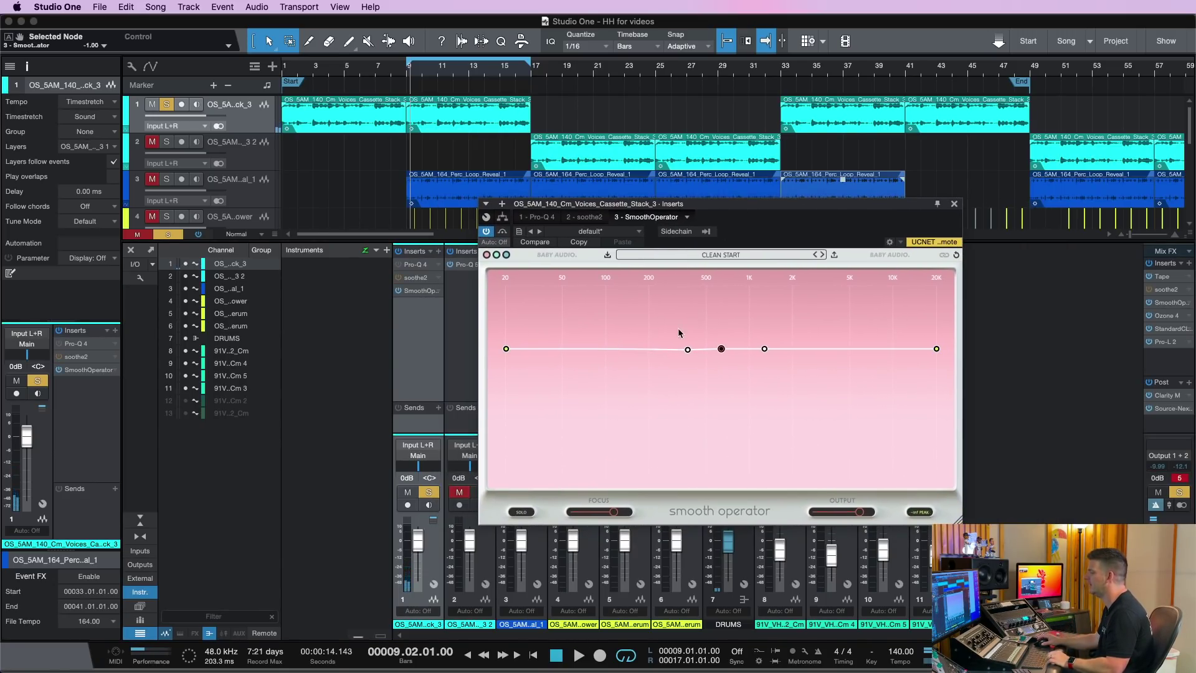
Move Smooth Operator's low-mid node to just below 50 Hz and pull it into a narrow dip while the loop plays.
key("space")
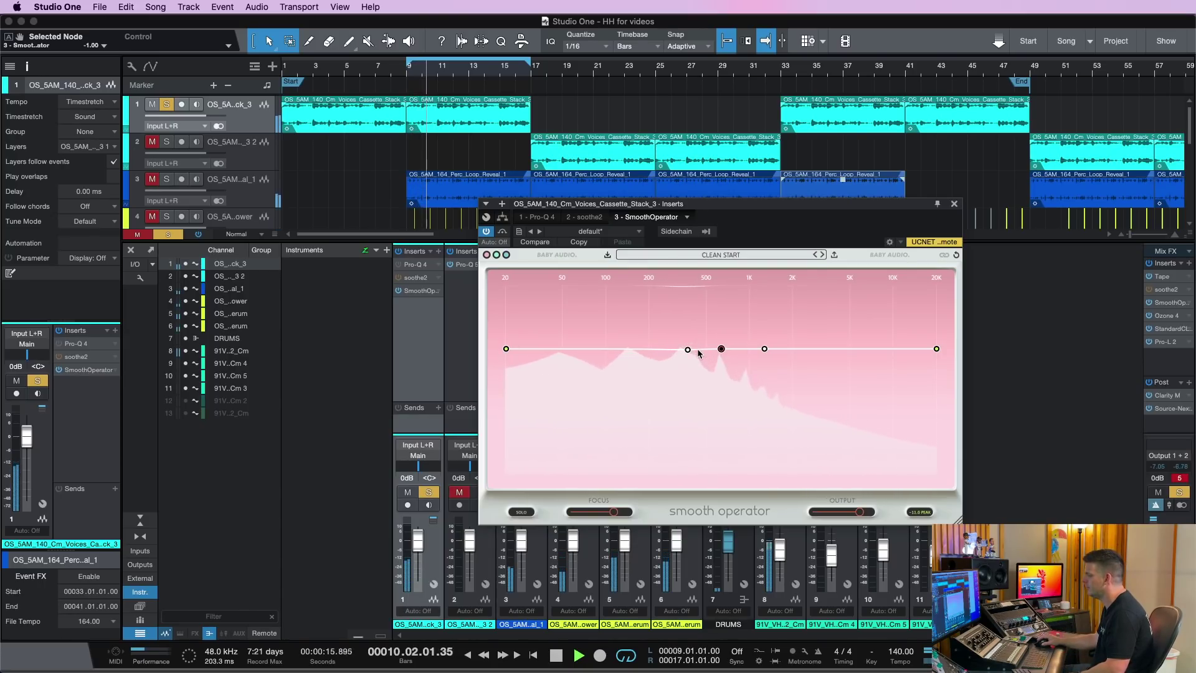
left_click_drag(687, 349, 690, 349)
key("space")
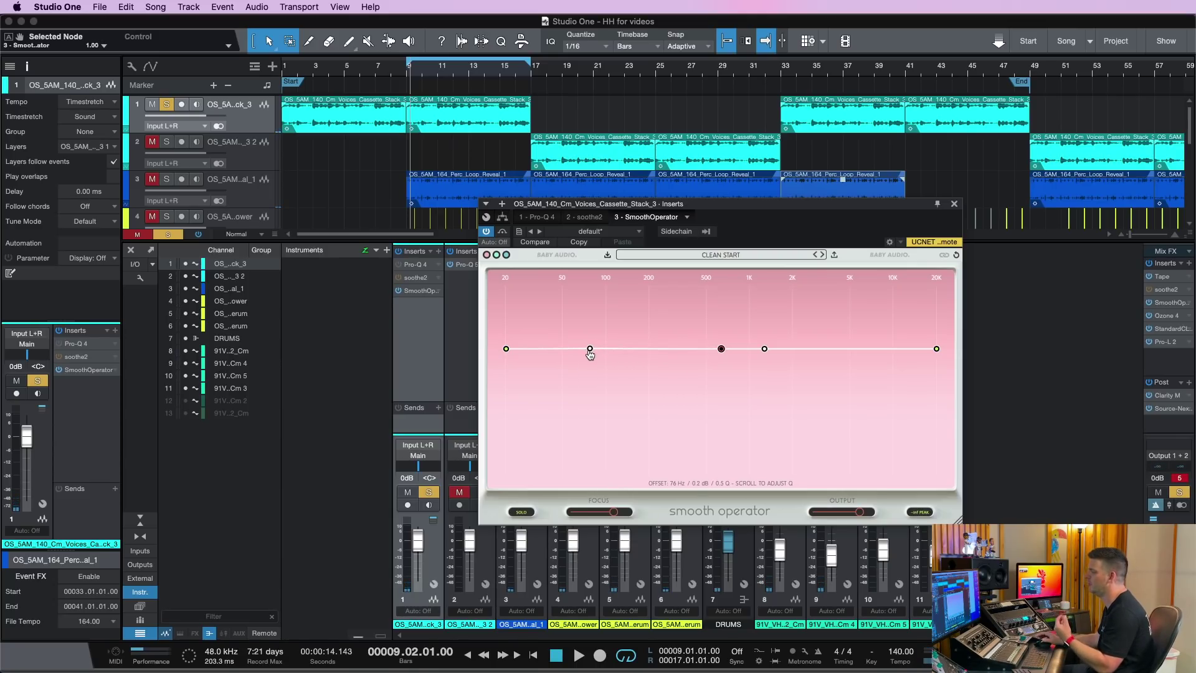
key("space")
left_click_drag(590, 350, 555, 378)
scroll(585, 381, "down", 3)
scroll(584, 379, "up", 5)
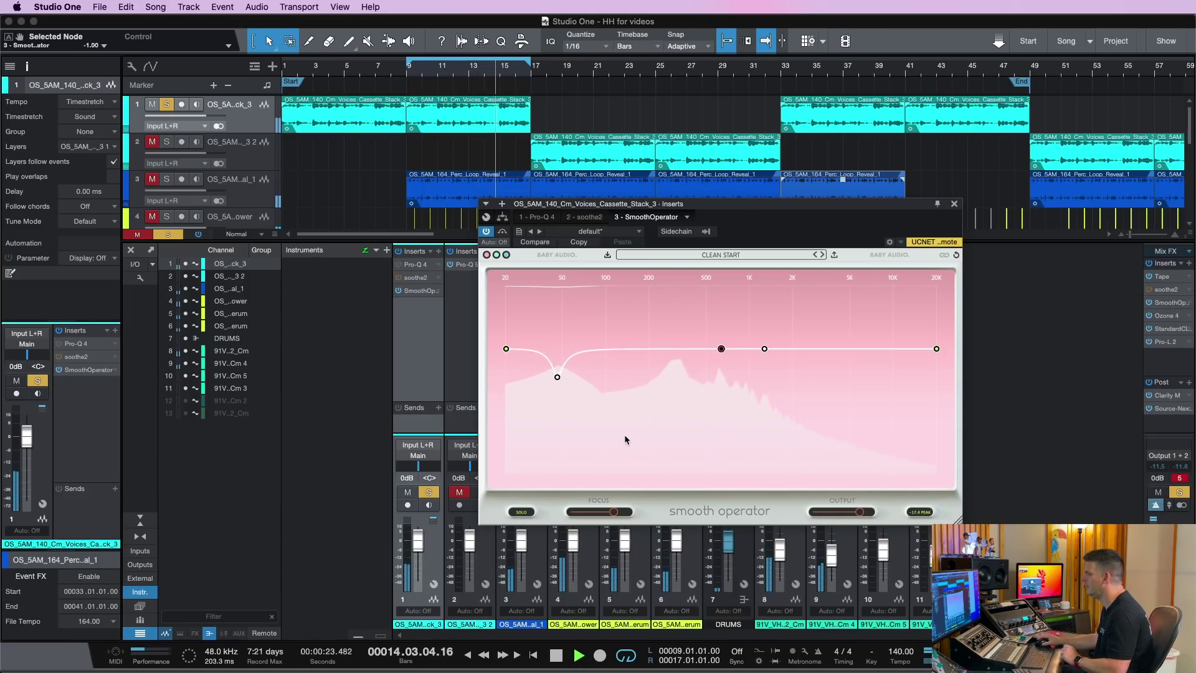
Move the center node to about 124 Hz at a slightly lower threshold and raise the high-mid node into a peak near 500 Hz.
mouse_move(721, 349)
left_click_drag(722, 350, 619, 358)
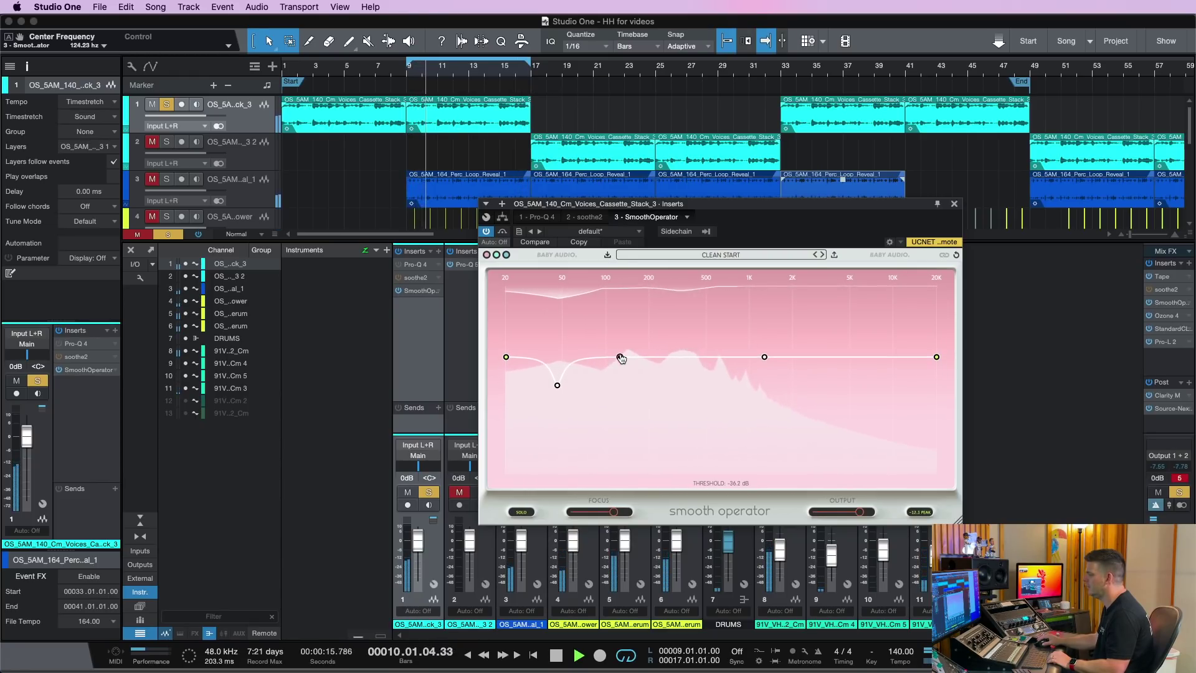
left_click_drag(764, 357, 707, 312)
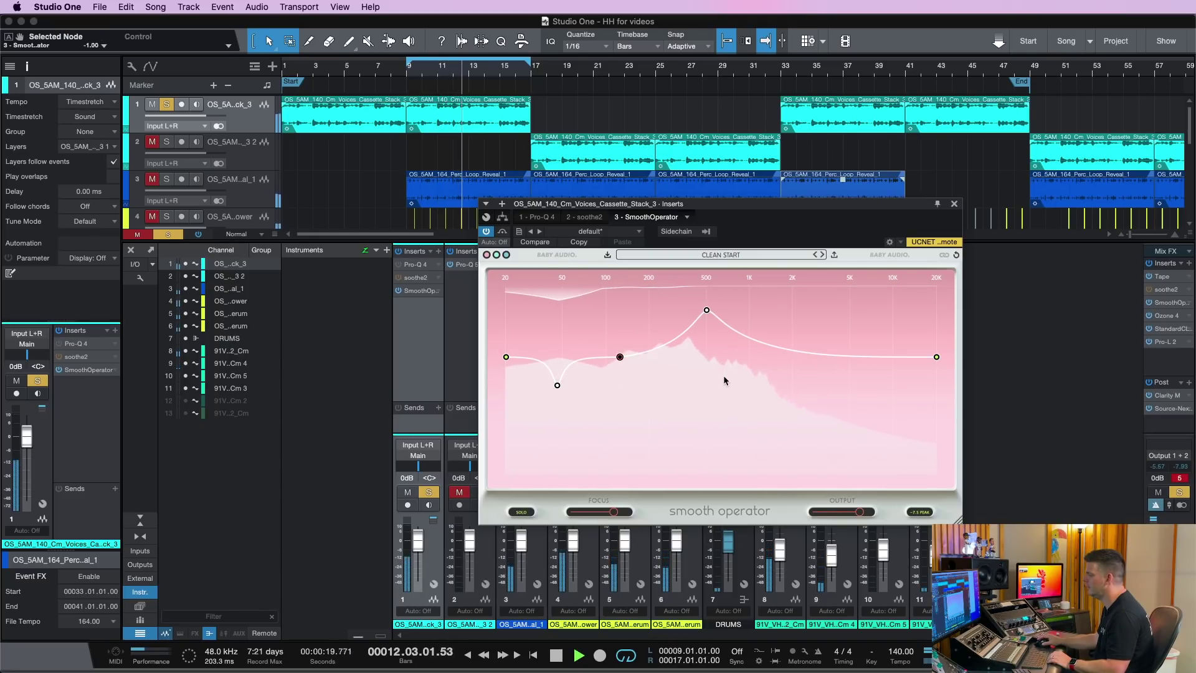
Raise Smooth Operator's Focus to maximum, listen to the loop, and stop playback.
mouse_move(613, 512)
left_mouse_down()
mouse_move(579, 512)
mouse_move(628, 512)
left_mouse_up()
left_click(559, 385)
key("space")
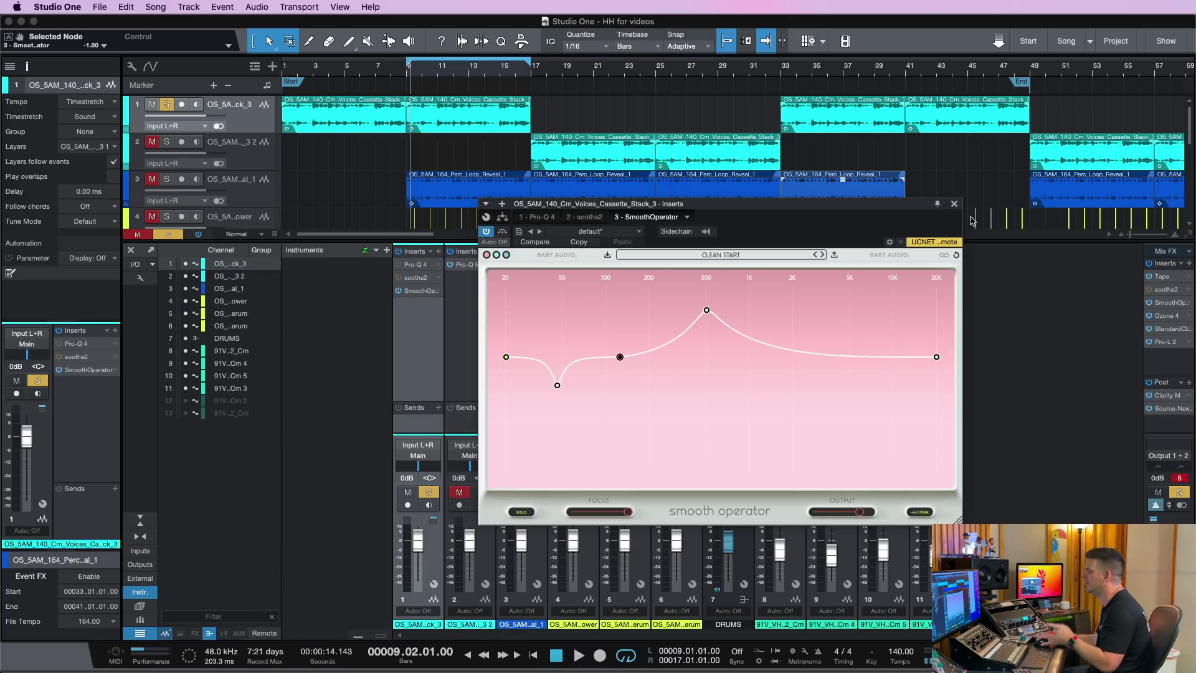
Close the insert window, then unmute and solo the first female Vocal Hook channel, 91V_VHP_Fem_Vocal_Hook.
left_click(954, 205)
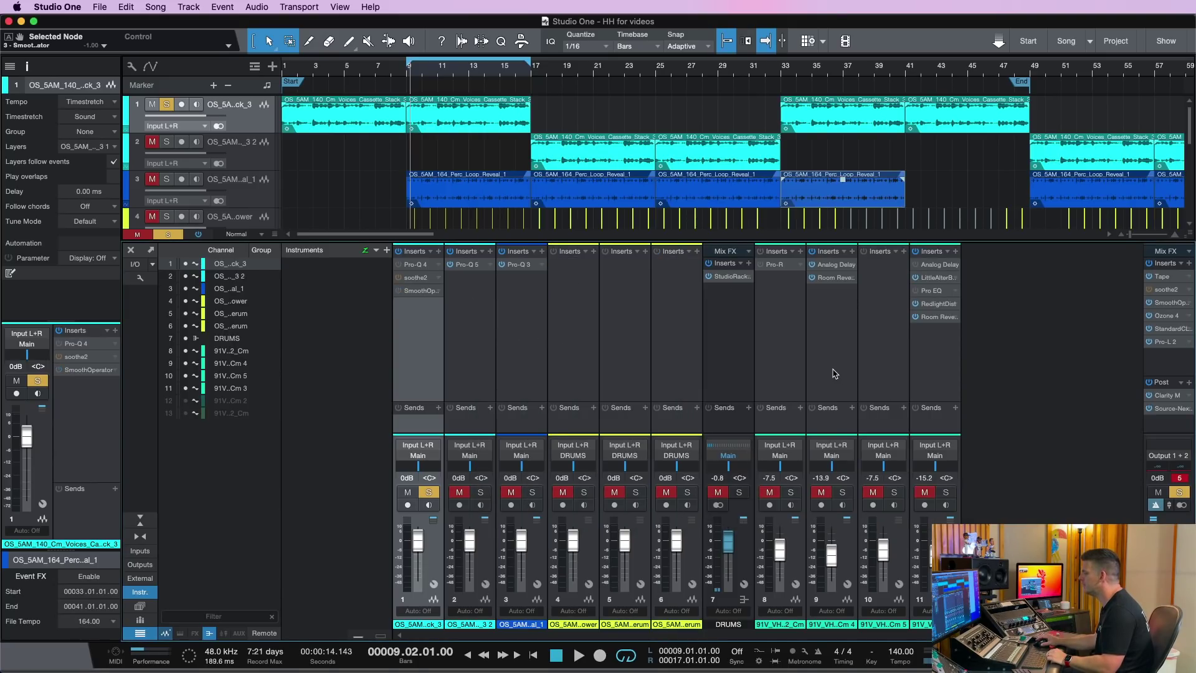
left_click(787, 389)
left_click(770, 492)
left_click(789, 492)
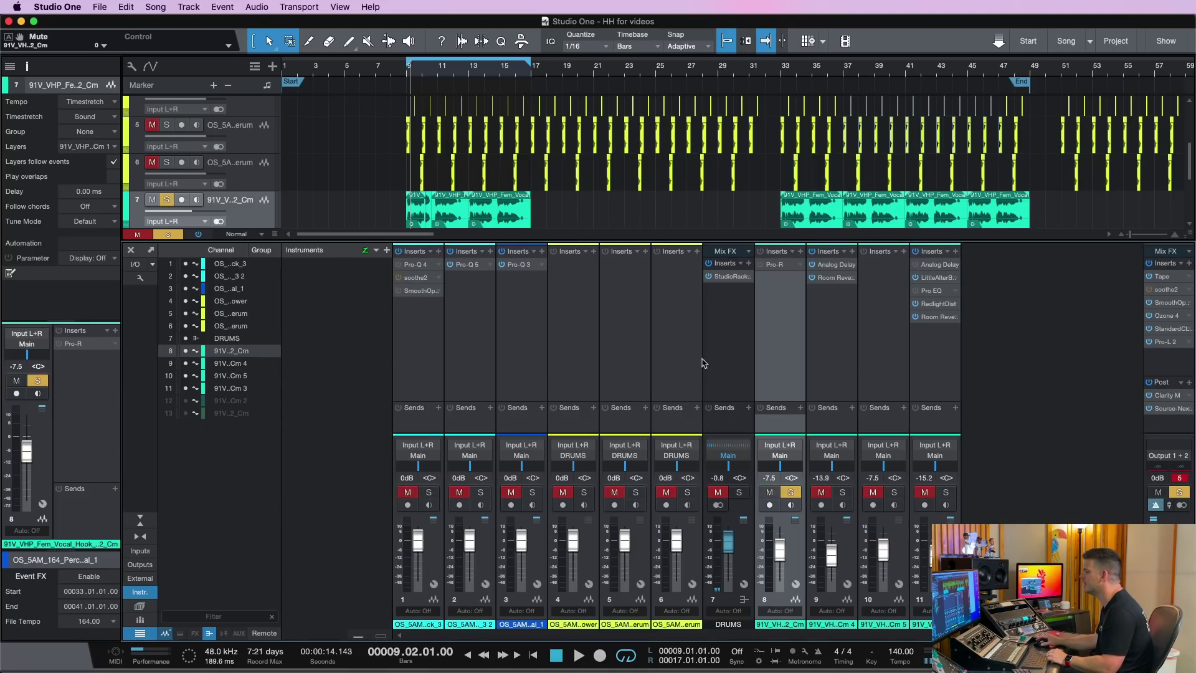
Add Smooth Operator to the Vocal Hook channel's inserts and place it ahead of Pro-R.
left_click(801, 251)
type("smoo")
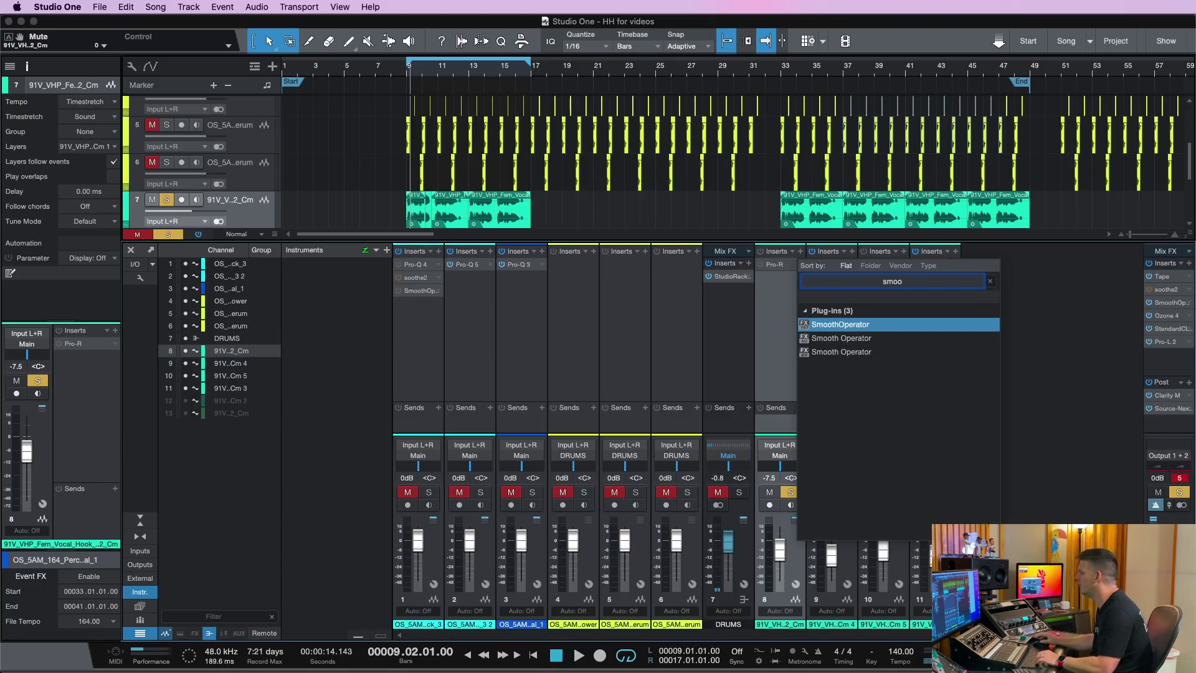
left_click(841, 338)
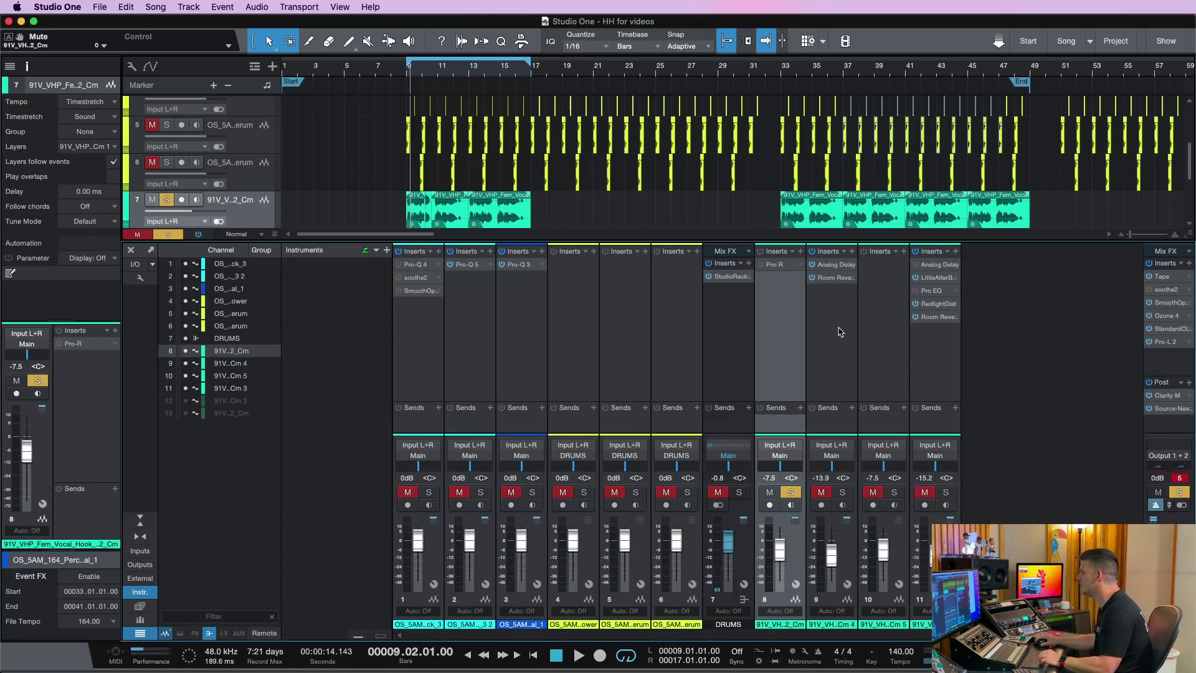
left_click_drag(854, 207, 599, 211)
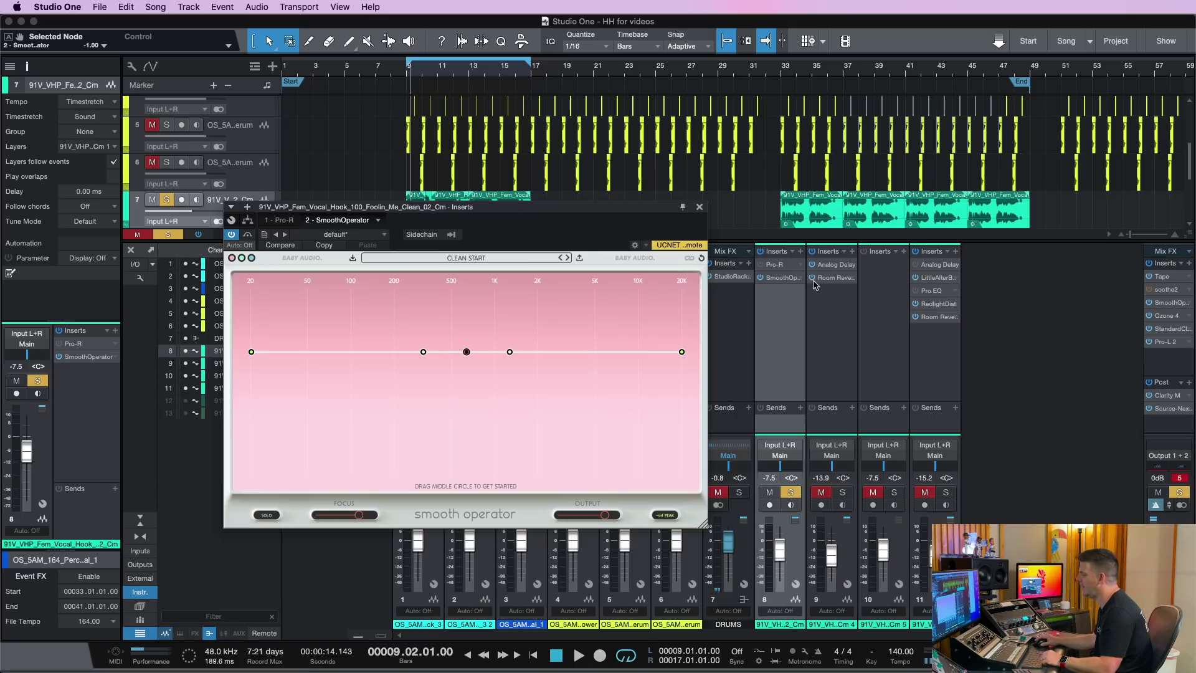
left_click_drag(789, 278, 787, 265)
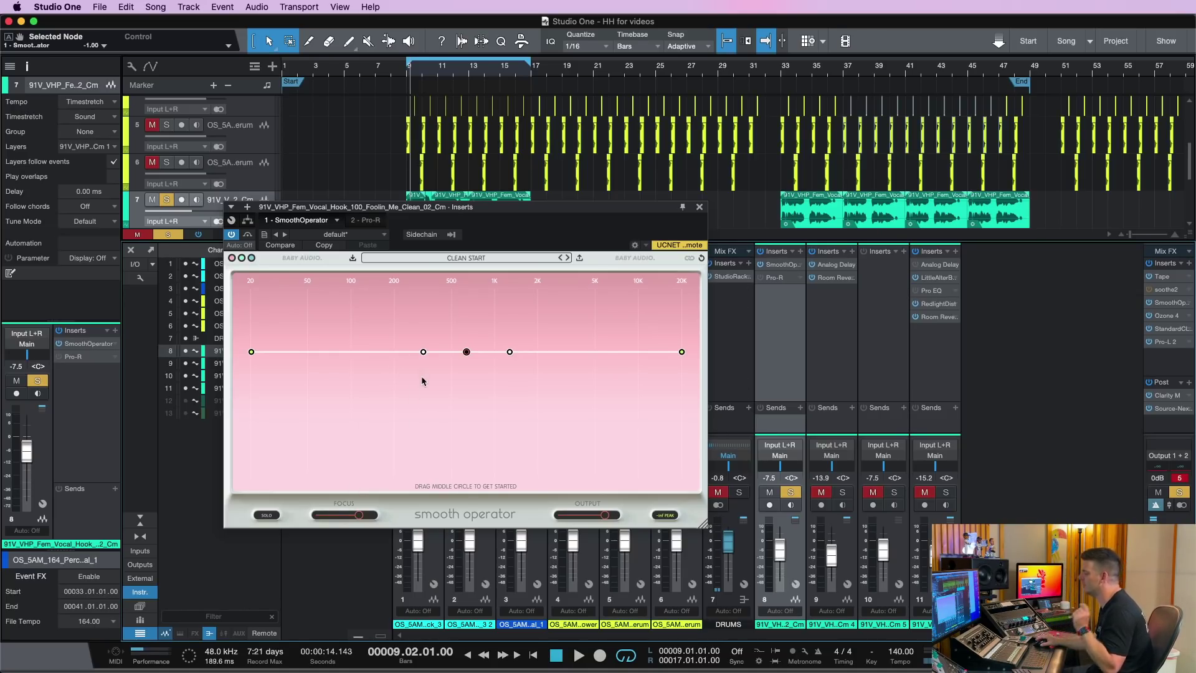
Audition the soloed vocal through Smooth Operator's Clean Start settings with the plug-in window moved into clear view.
key("space")
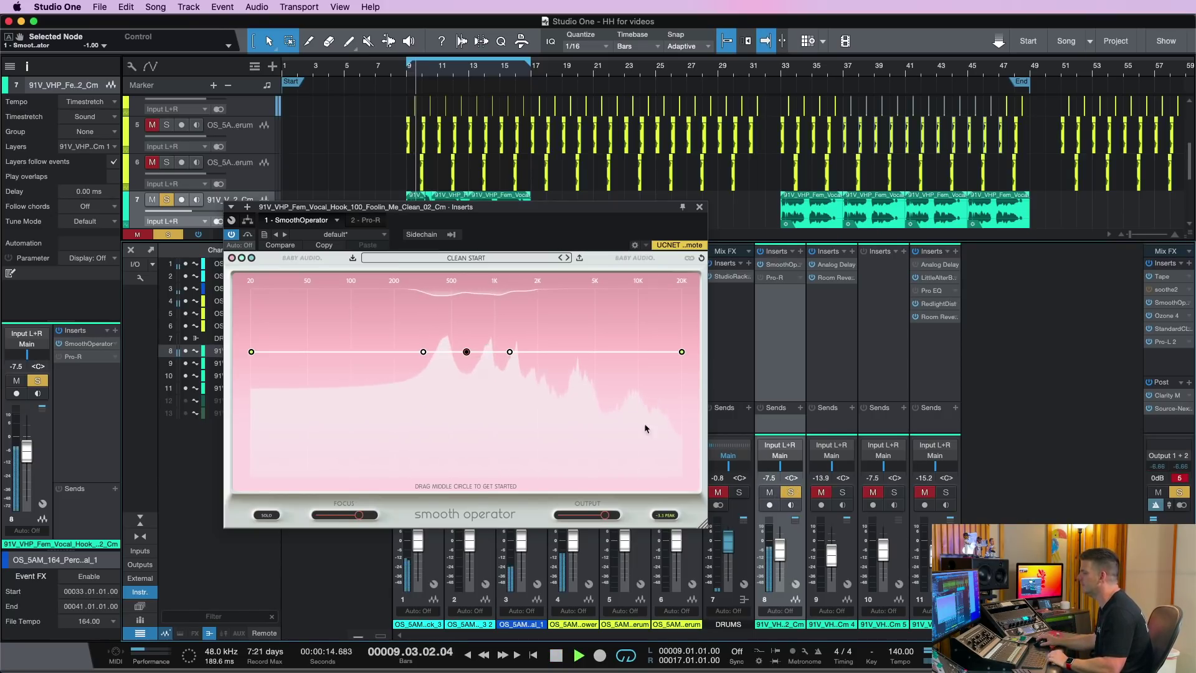
left_click_drag(526, 213, 610, 217)
key("space")
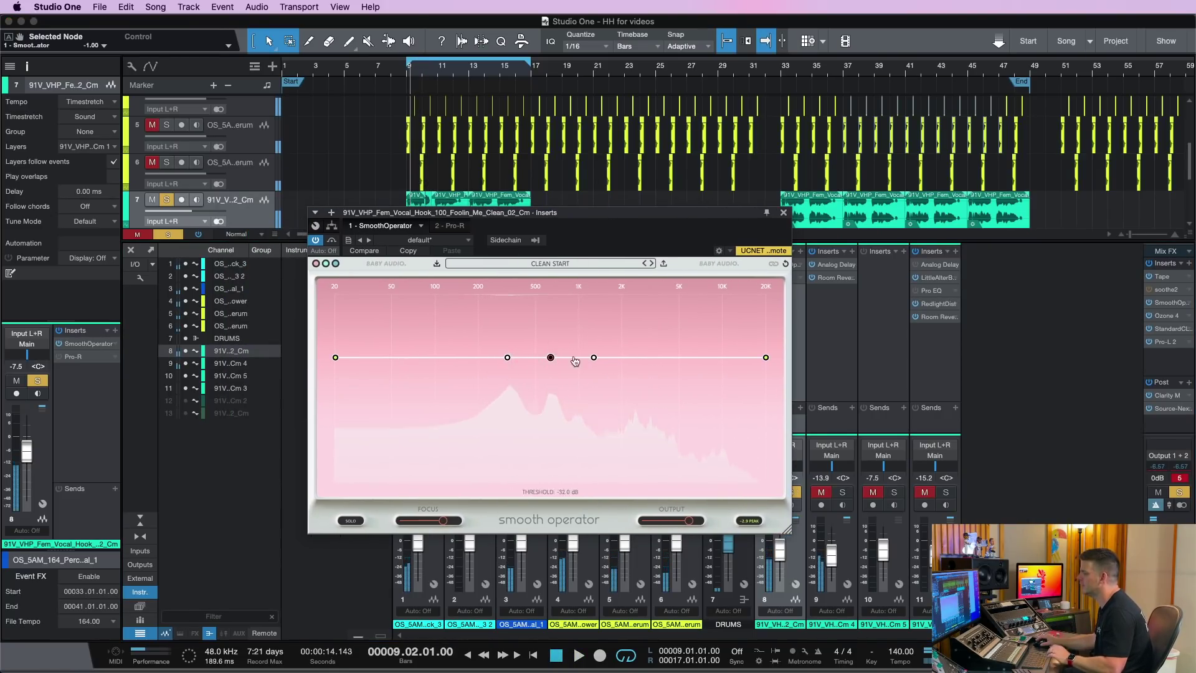
Pull the high-mid node into a deep dip just above 2 kHz and lower the overall threshold slightly during vocal playback.
left_click(593, 357)
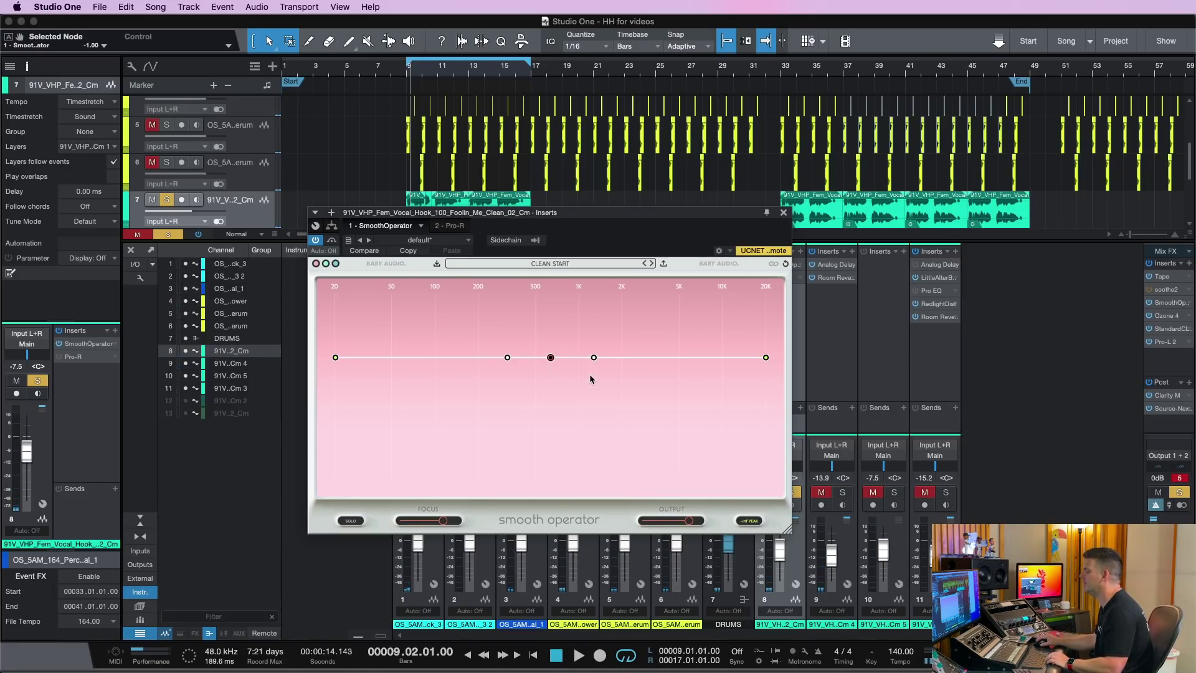
key("space")
left_click_drag(593, 357, 641, 392)
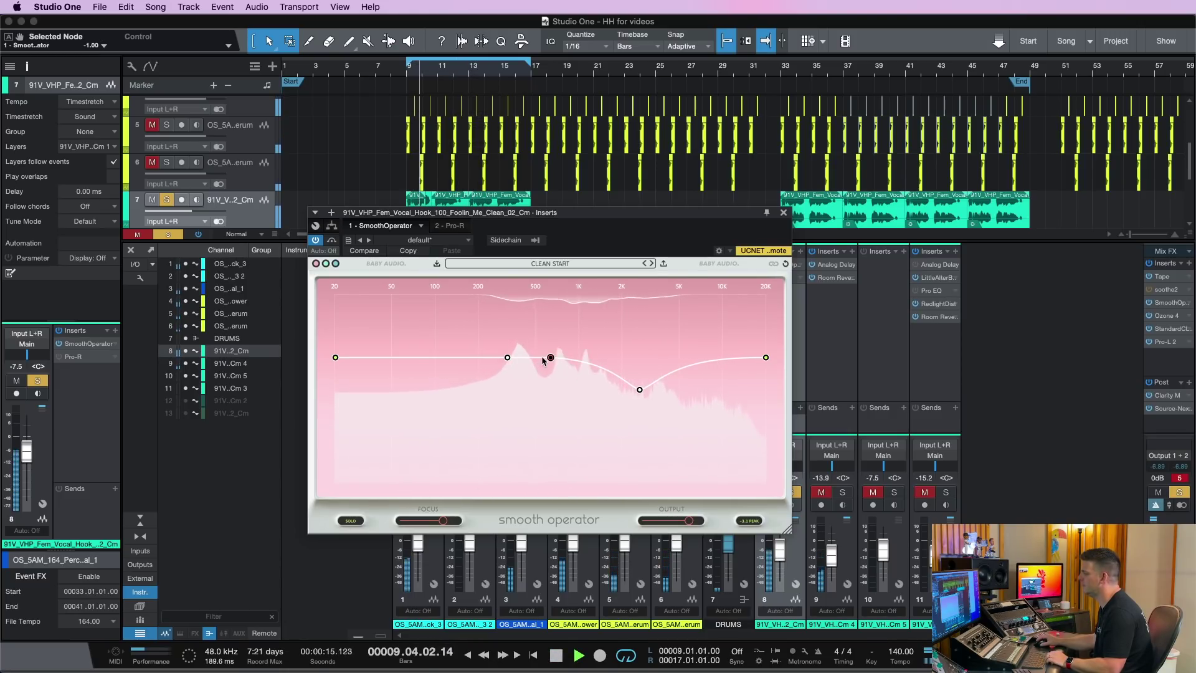
left_click_drag(551, 358, 550, 366)
left_click_drag(643, 399, 633, 434)
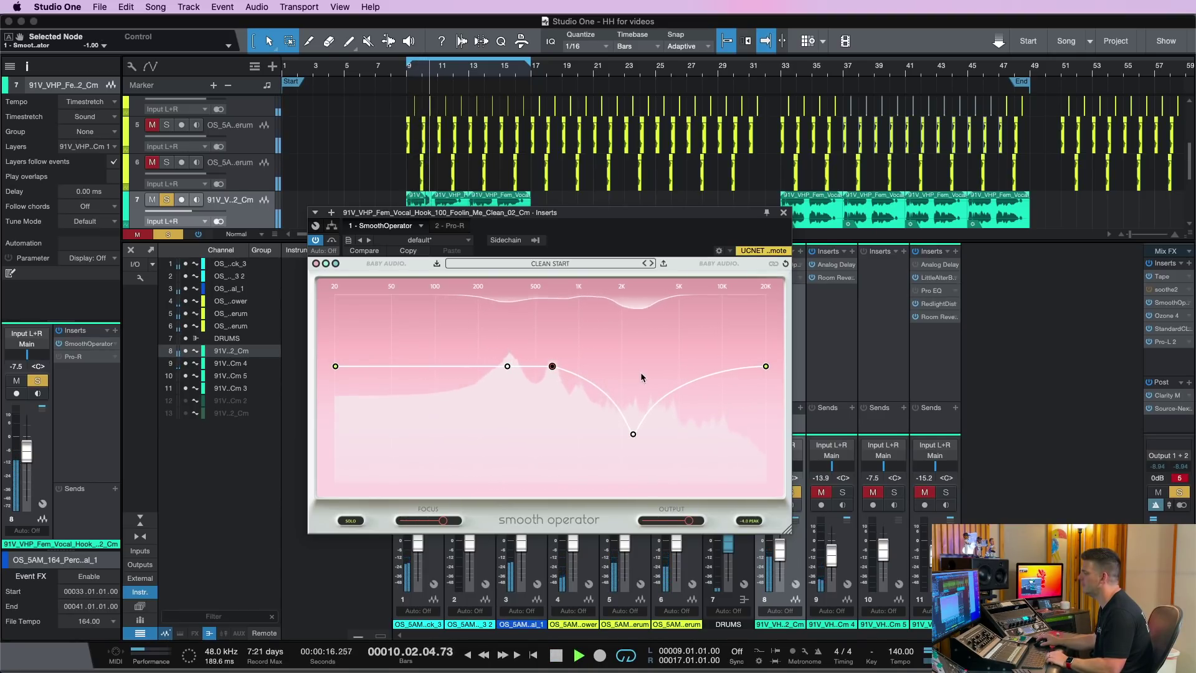
left_click_drag(632, 435, 634, 431)
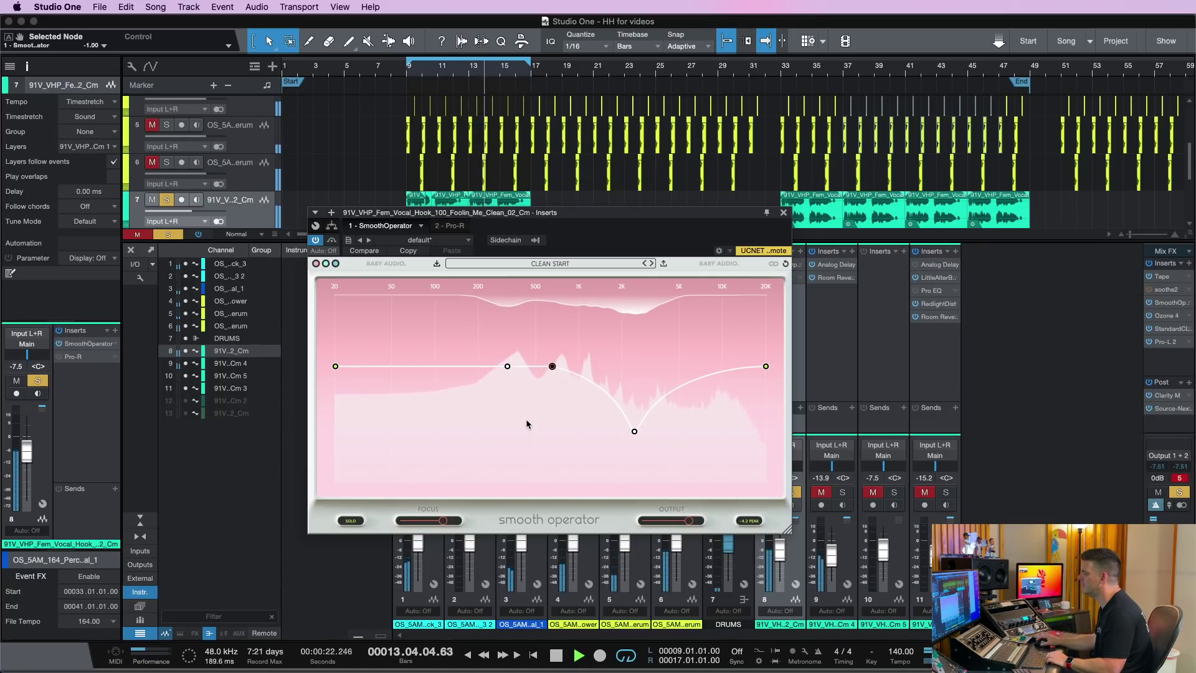
key("space")
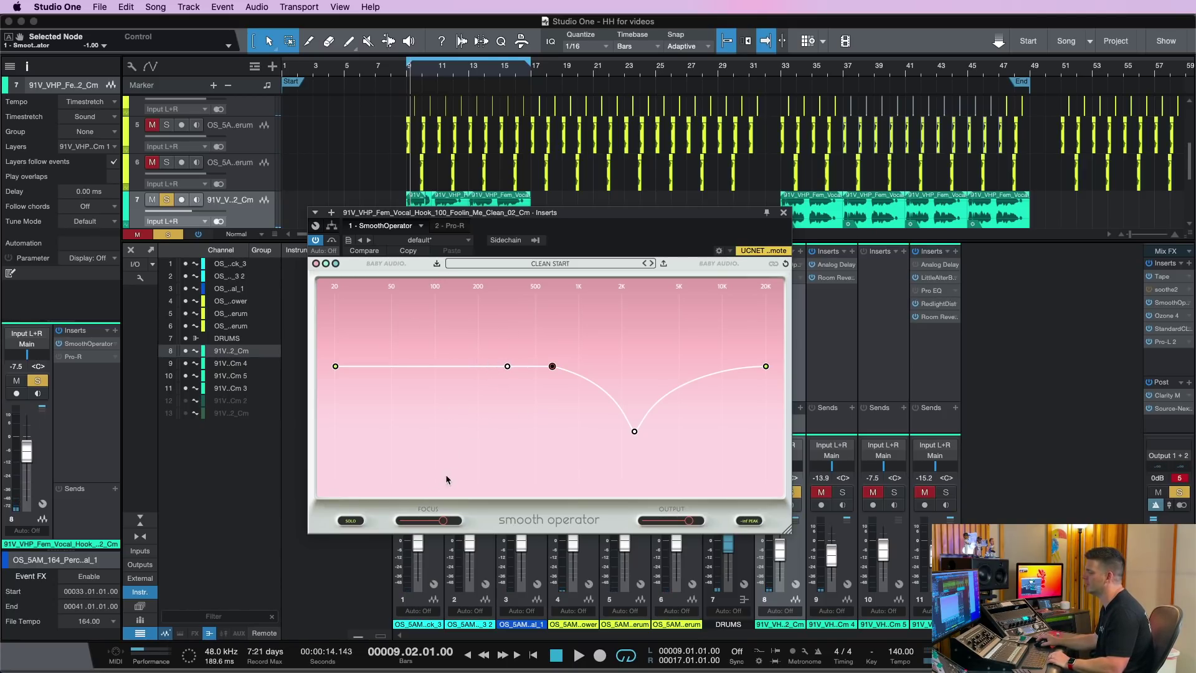
Pull the low-mid node into a shallow dip between 200 and 500 Hz and move the center node just above 1 kHz.
key("space")
left_click_drag(507, 366, 517, 395)
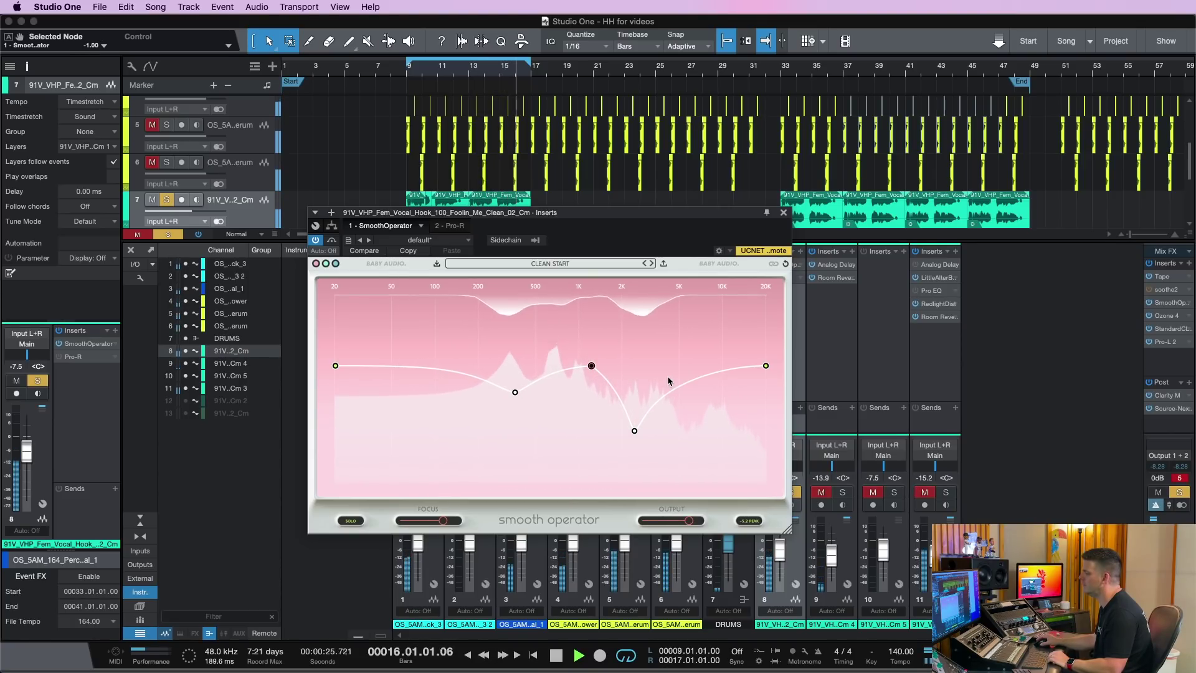
key("space")
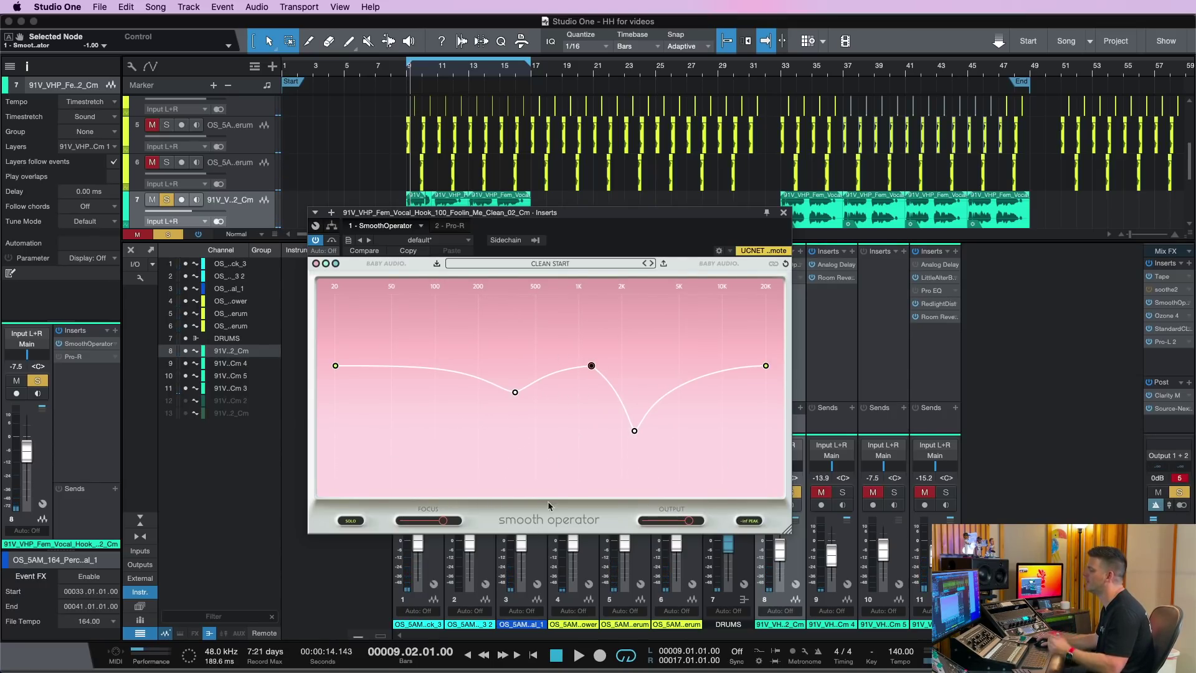
Raise Smooth Operator's overall threshold with the center node while listening to the vocal.
left_click(592, 366)
key("space")
left_click_drag(593, 370, 596, 348)
key("space")
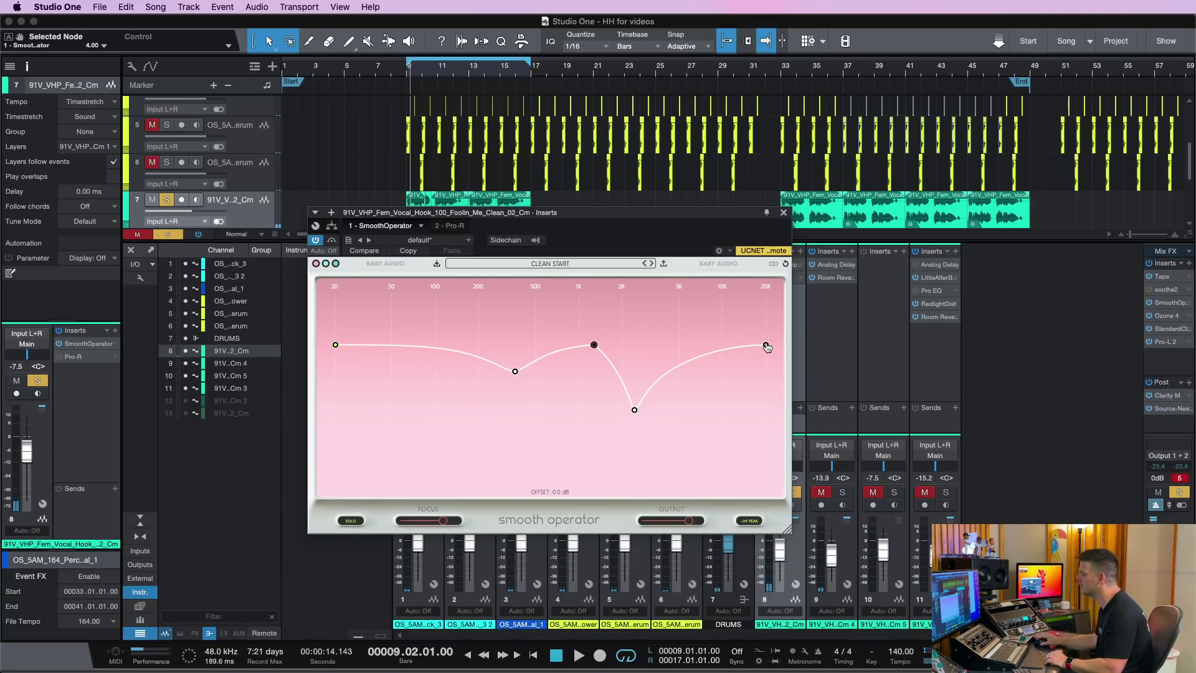
Lower the high-shelf node to about the high-mid dip's level and pull the low-shelf node close to the graph's floor.
left_click_drag(766, 347, 763, 413)
key("space")
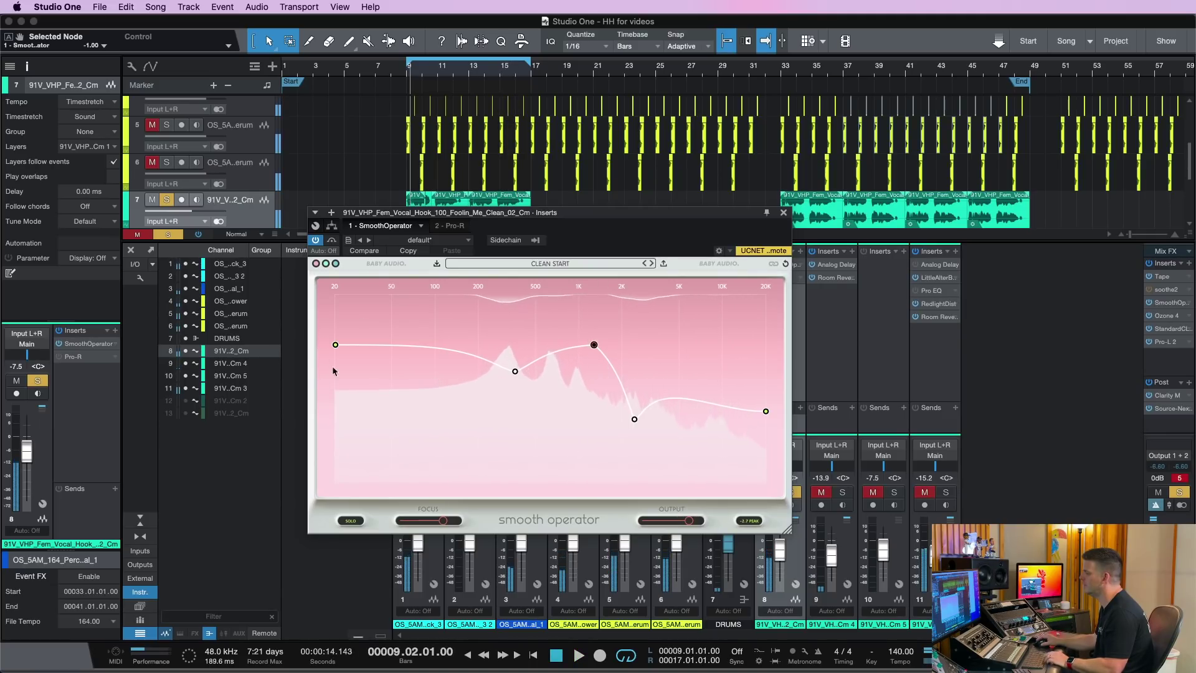
key("space")
left_click_drag(336, 346, 336, 354)
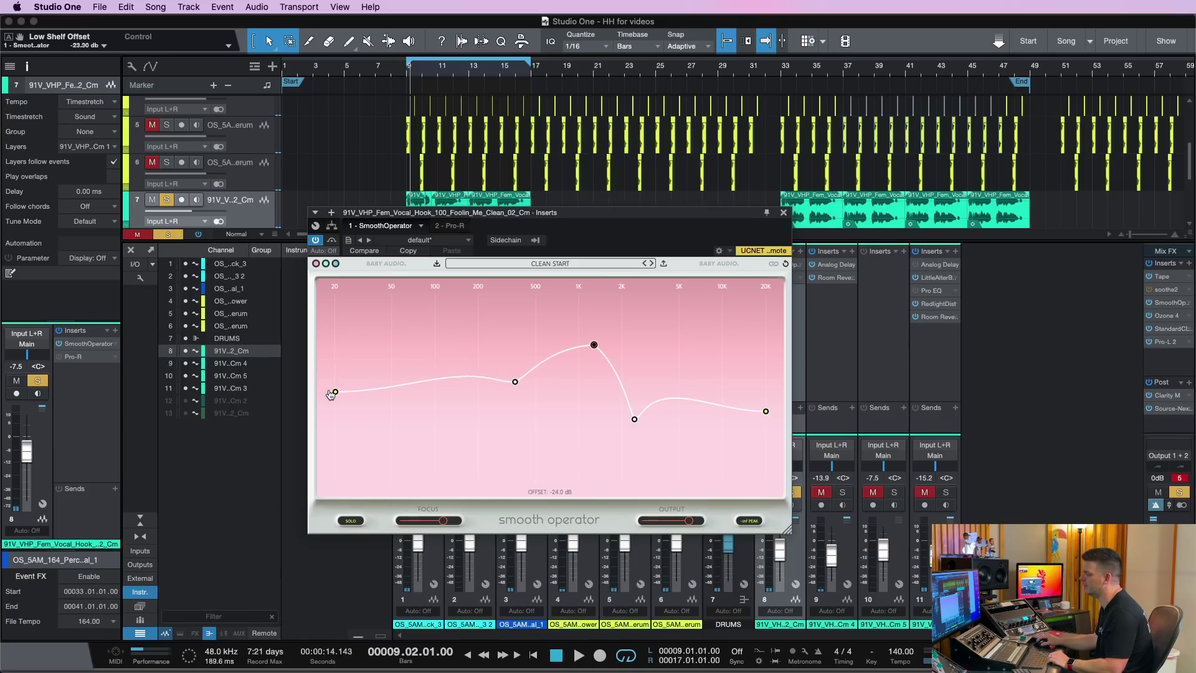
key("space")
left_click_drag(333, 411, 332, 467)
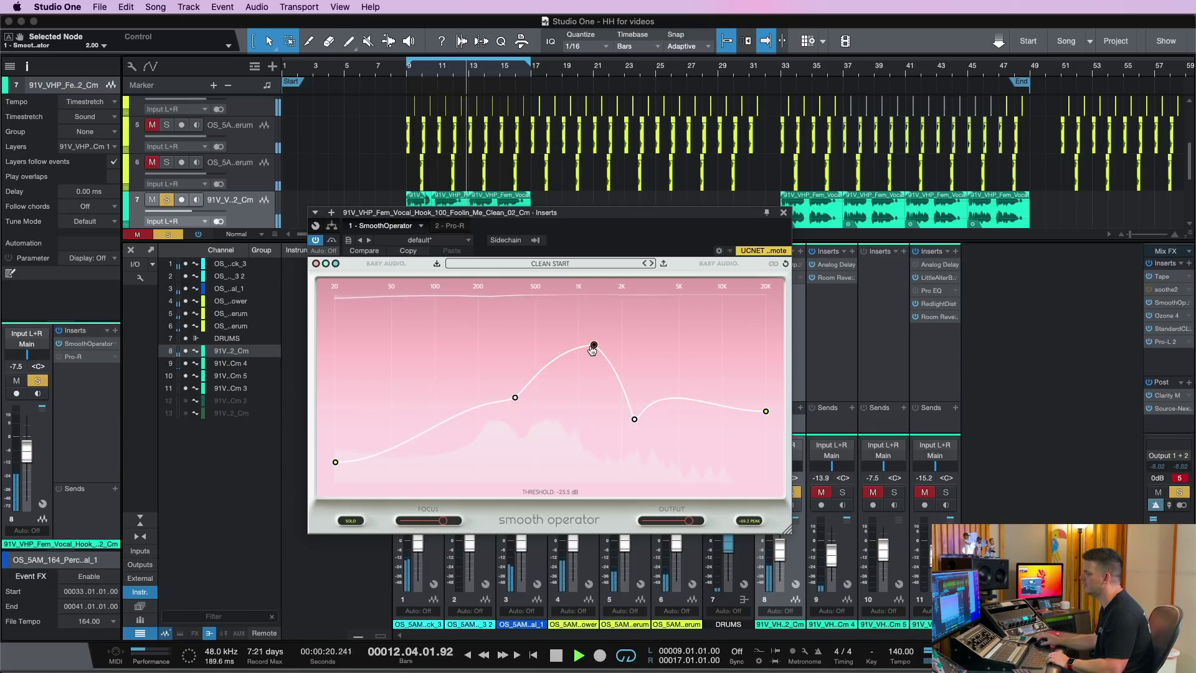
Raise Smooth Operator's overall threshold slightly with the center node and compare the vocal with the plugin bypassed and active.
left_click_drag(594, 347, 594, 330)
left_click(330, 242)
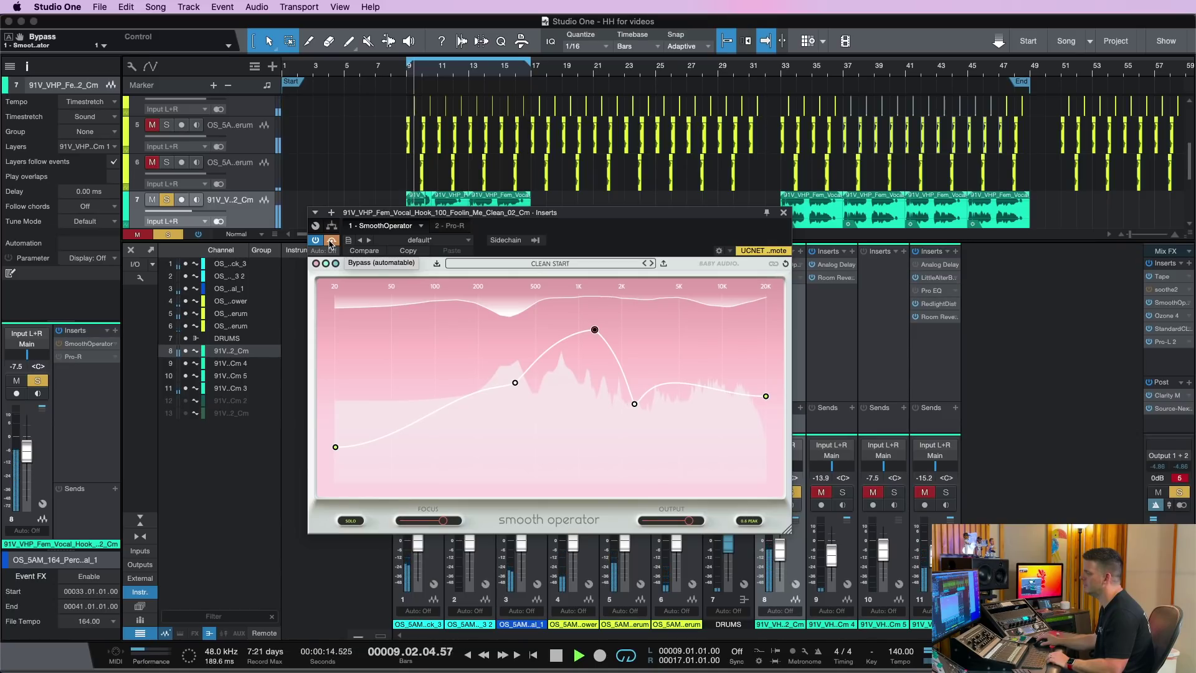
left_click(331, 242)
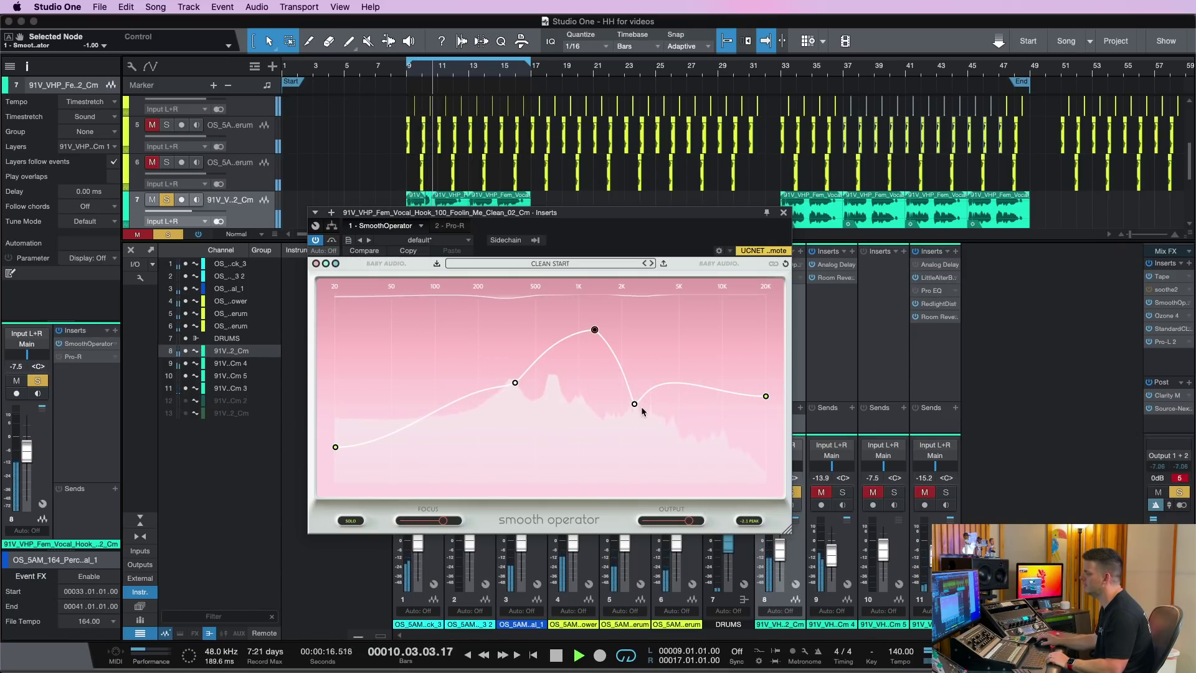
key("space")
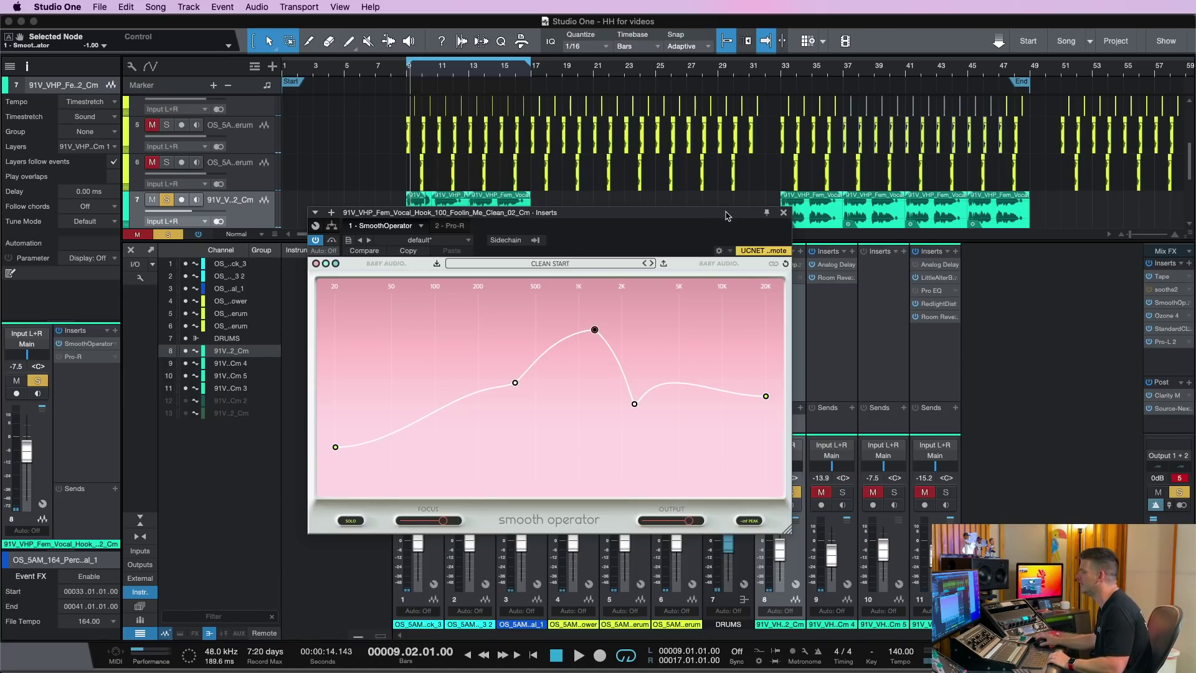
Bypass and close Smooth Operator, and copy soothe2 from the first channel to the soloed vocal channel's inserts.
left_click_drag(724, 208, 896, 238)
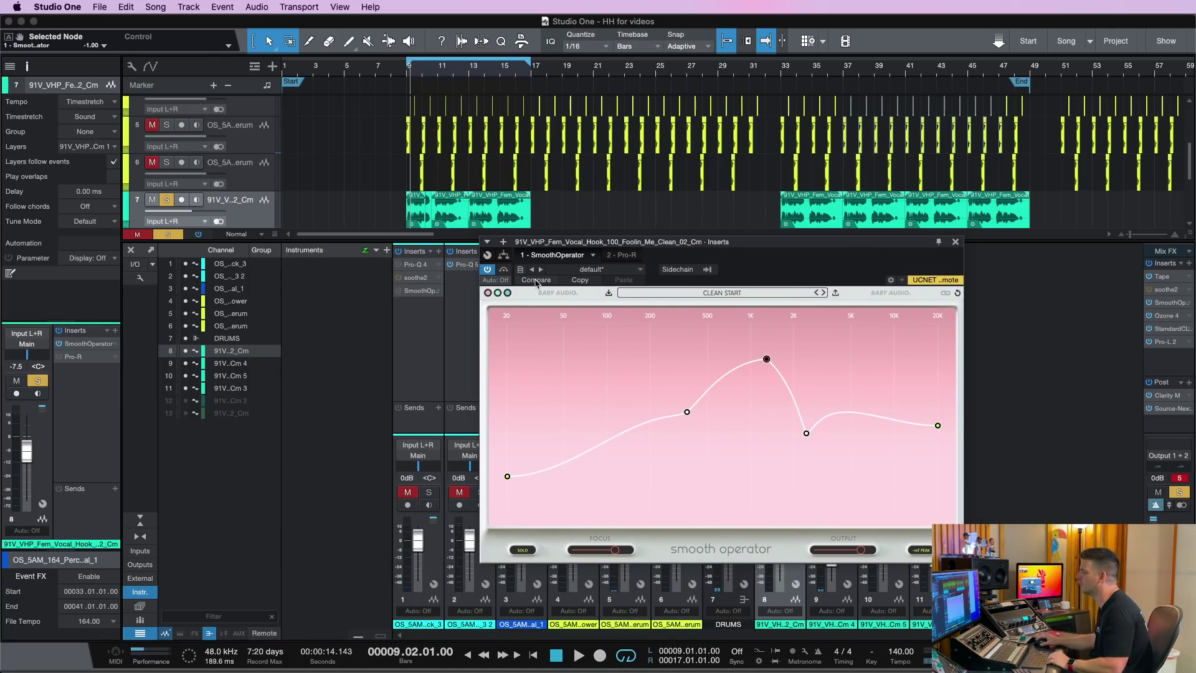
key("space")
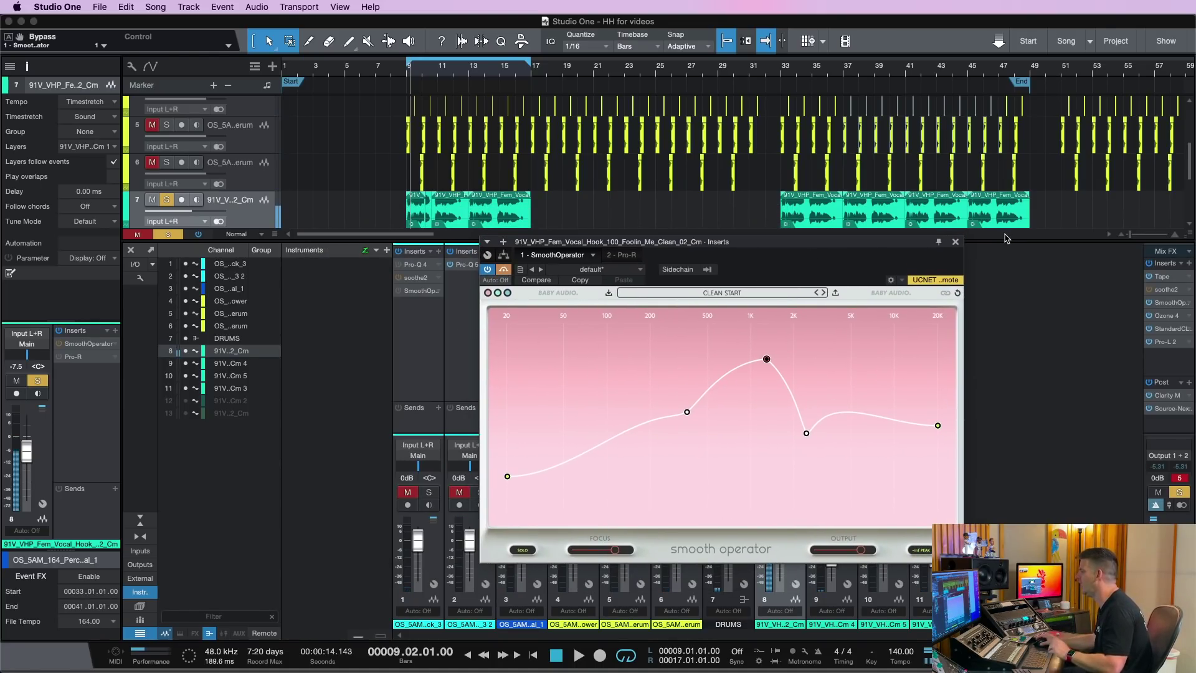
left_click(956, 242)
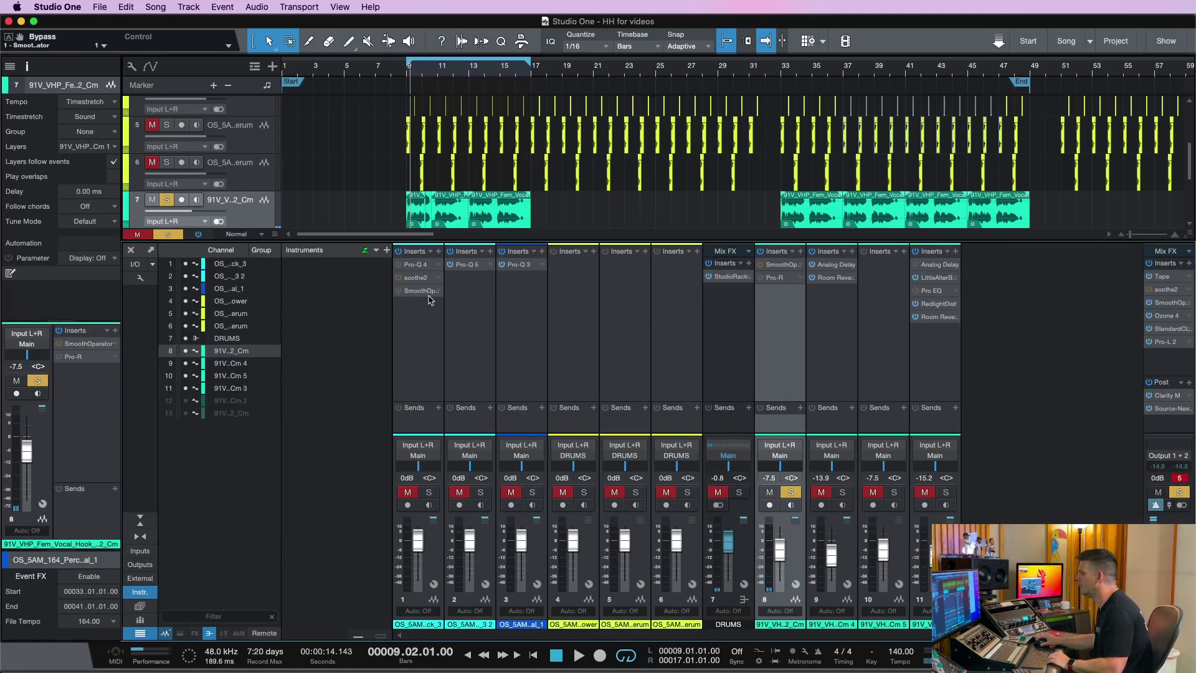
left_click_drag(427, 279, 789, 302)
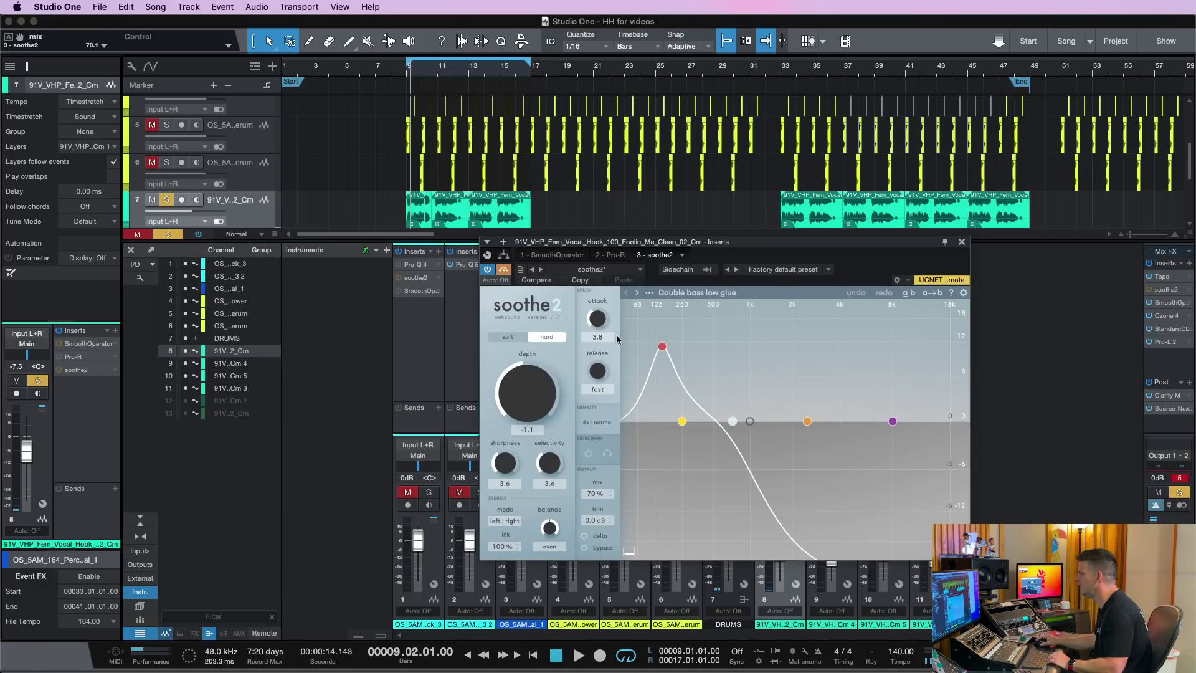
Load the user preset MH VOCAL START in the vocal channel's soothe2.
left_click(670, 292)
left_click(610, 280)
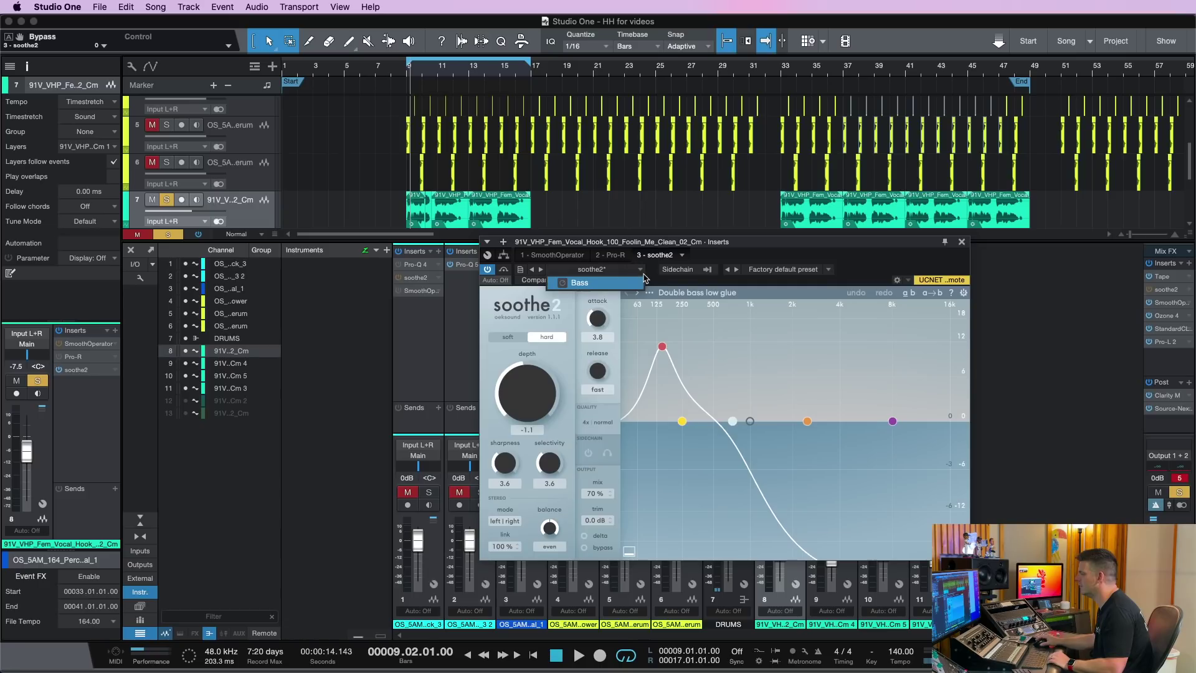
left_click(673, 294)
left_click(656, 385)
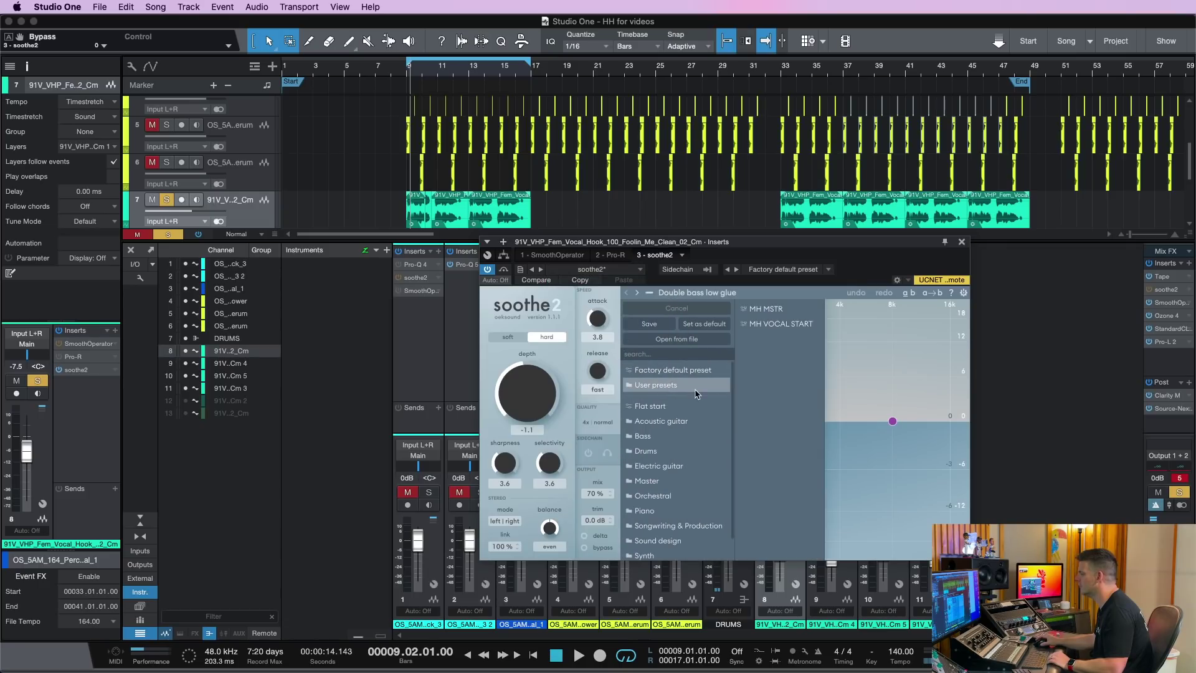
left_click(780, 323)
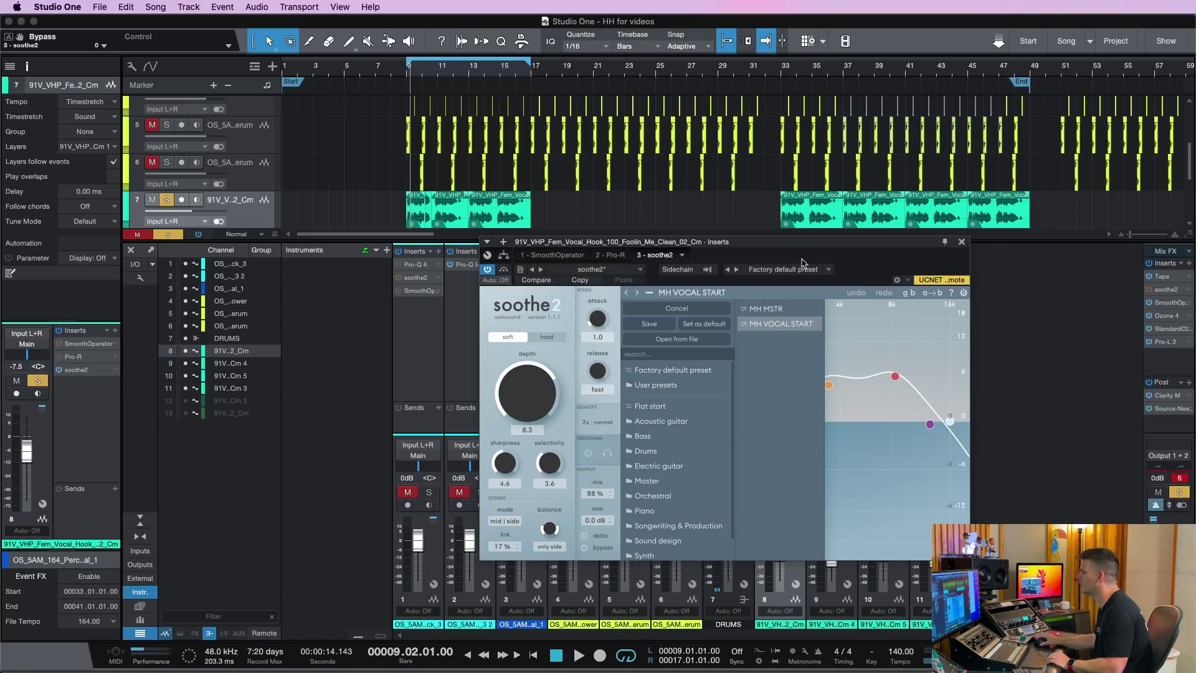
left_click_drag(800, 245, 800, 244)
left_click(887, 340)
left_click_drag(716, 240, 794, 165)
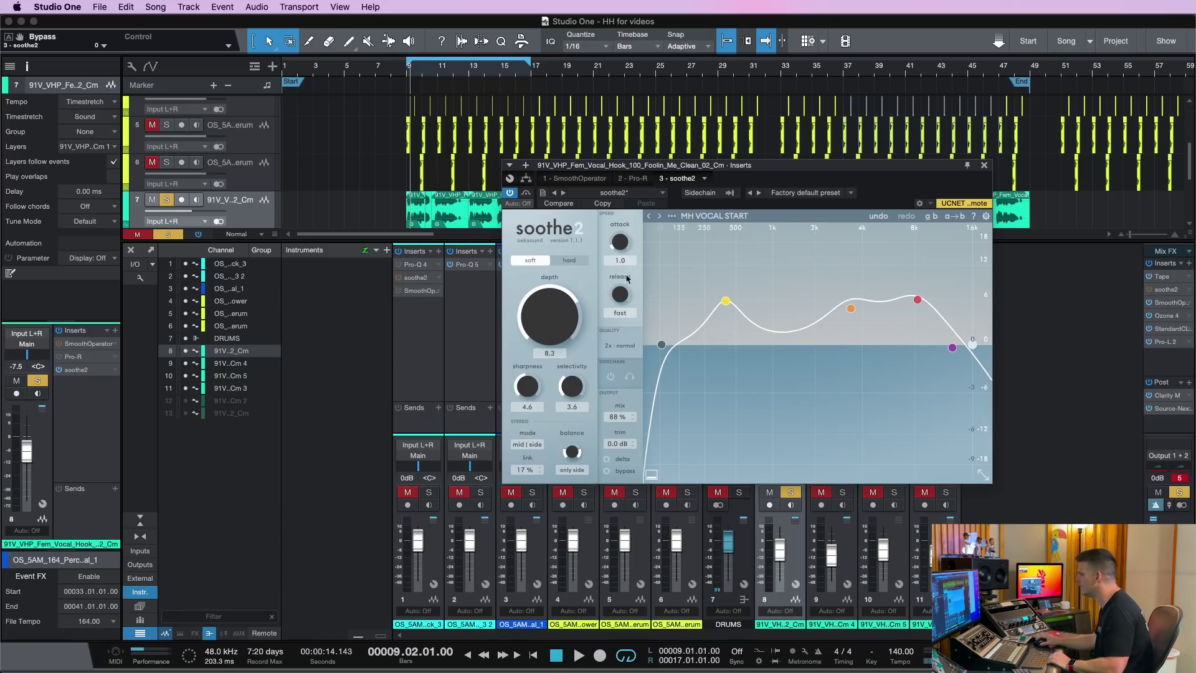
Set soothe2's depth to 5.9 during vocal playback and audition band 2 on its own.
key("space")
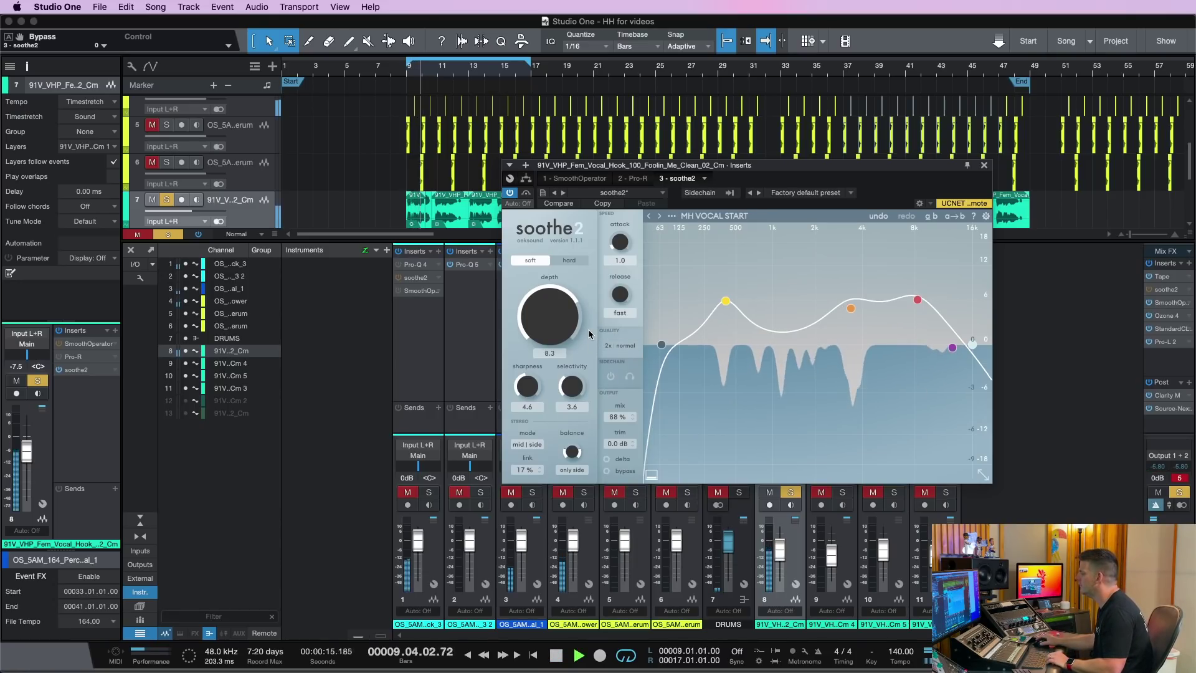
left_click_drag(552, 311, 554, 325)
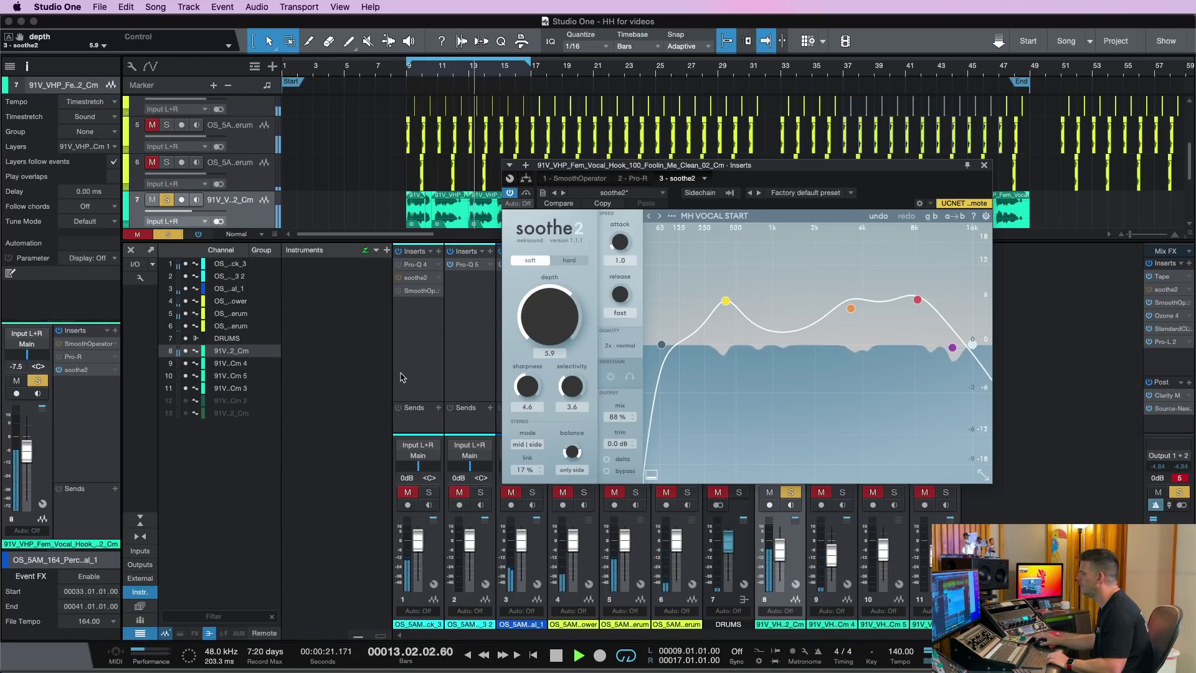
left_click(850, 309)
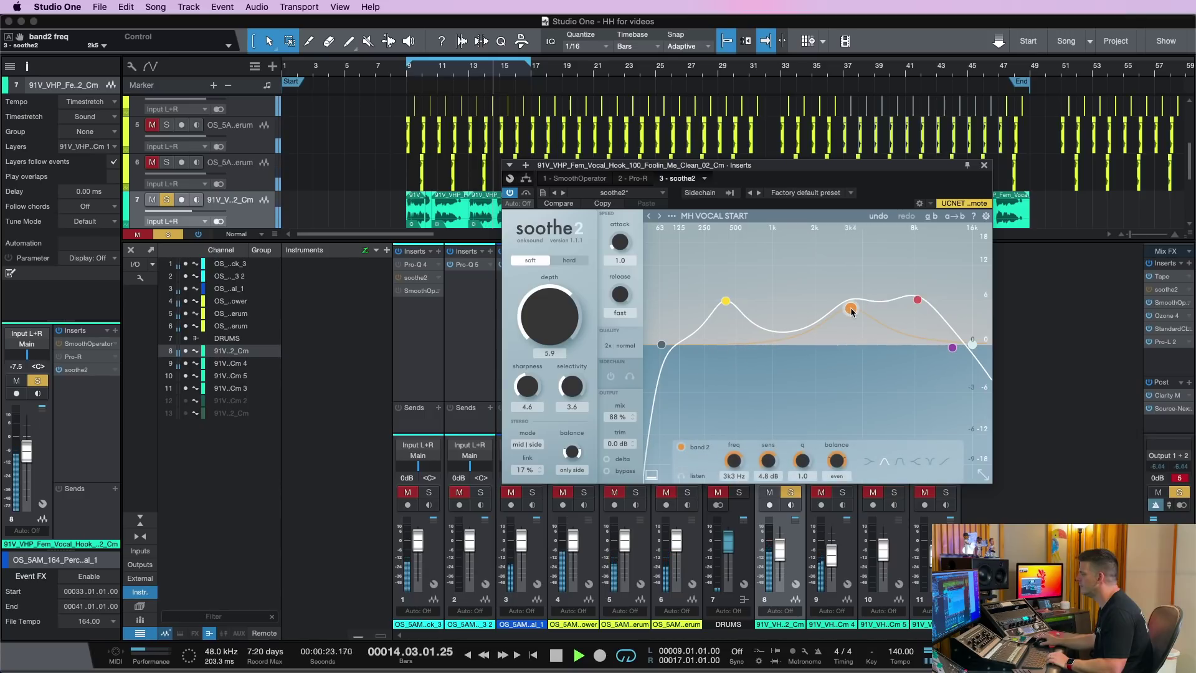
left_click(683, 477)
left_click(683, 477)
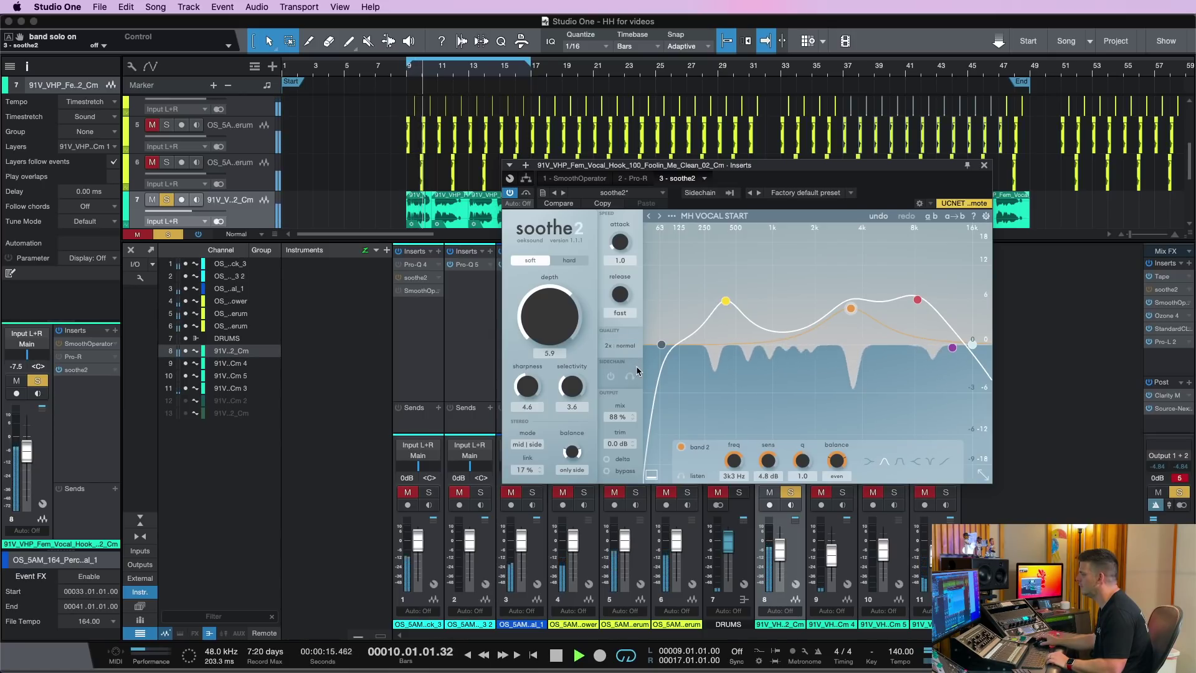
key("space")
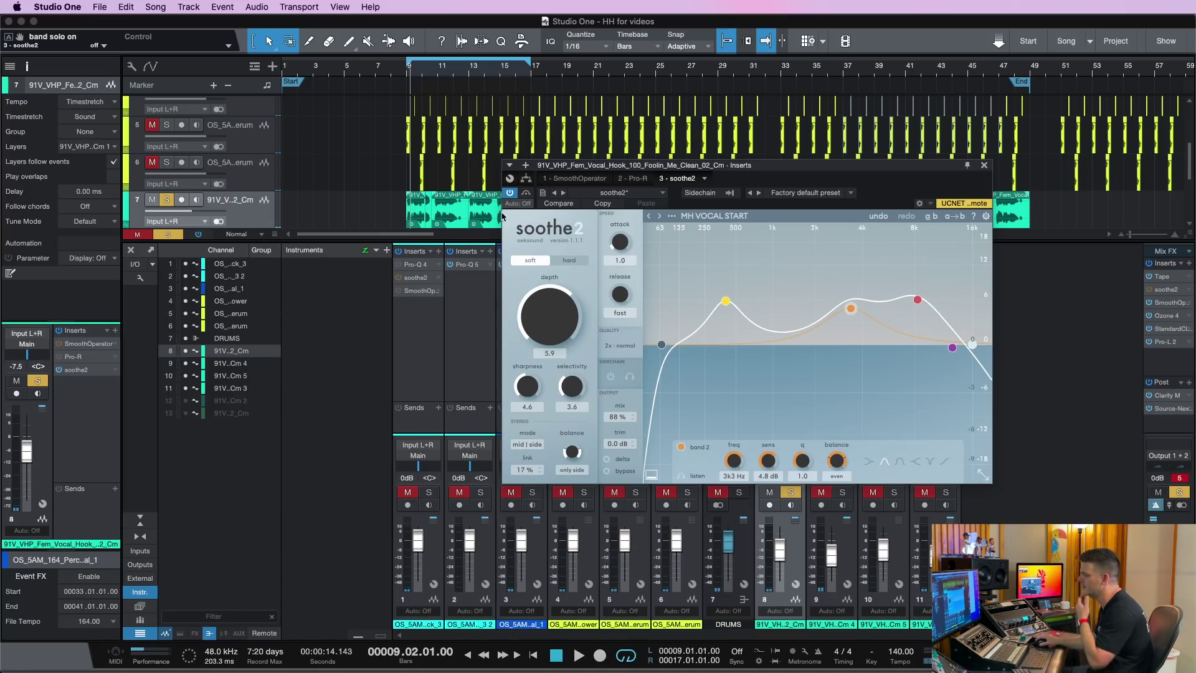
Reopen the vocal channel's Smooth Operator, disable soothe2 and listen to the vocal through Smooth Operator alone.
left_click(414, 278)
left_click(414, 278)
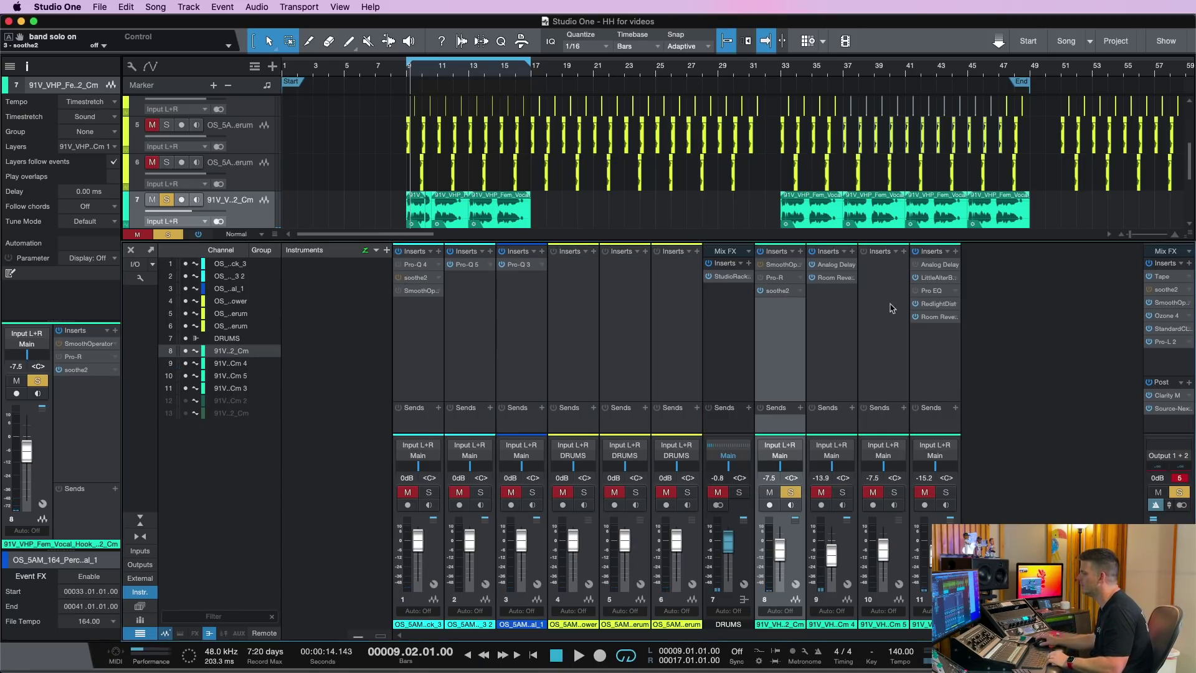
left_click(775, 265)
left_click_drag(693, 240, 442, 185)
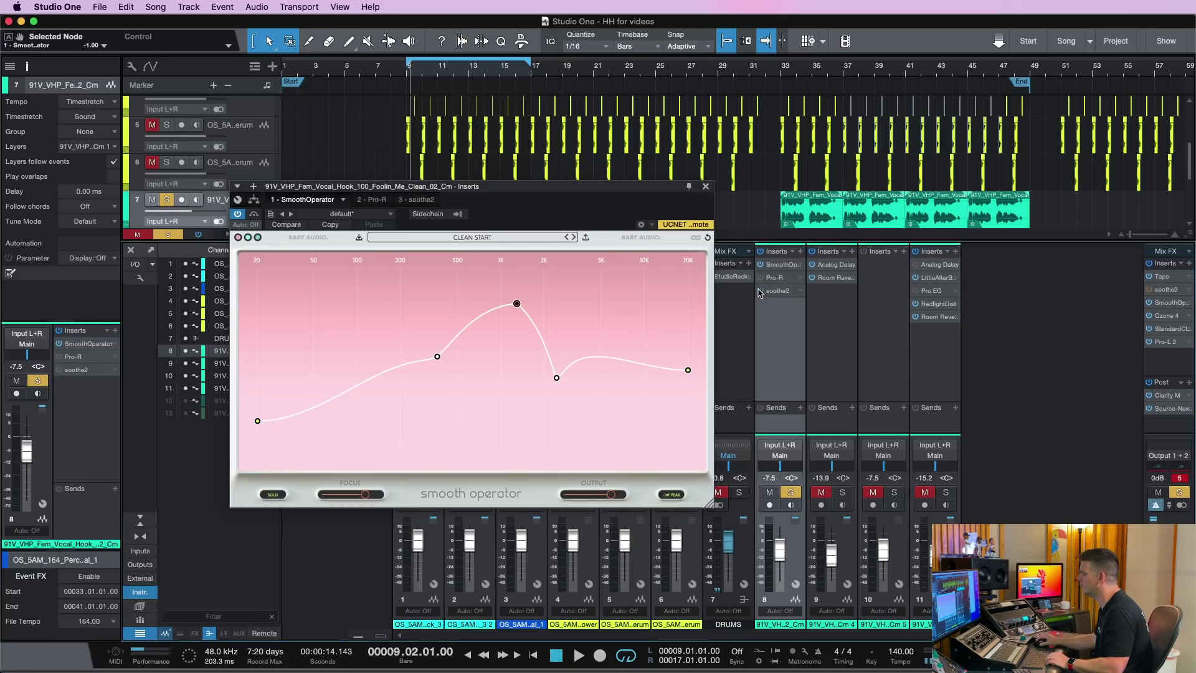
key("space")
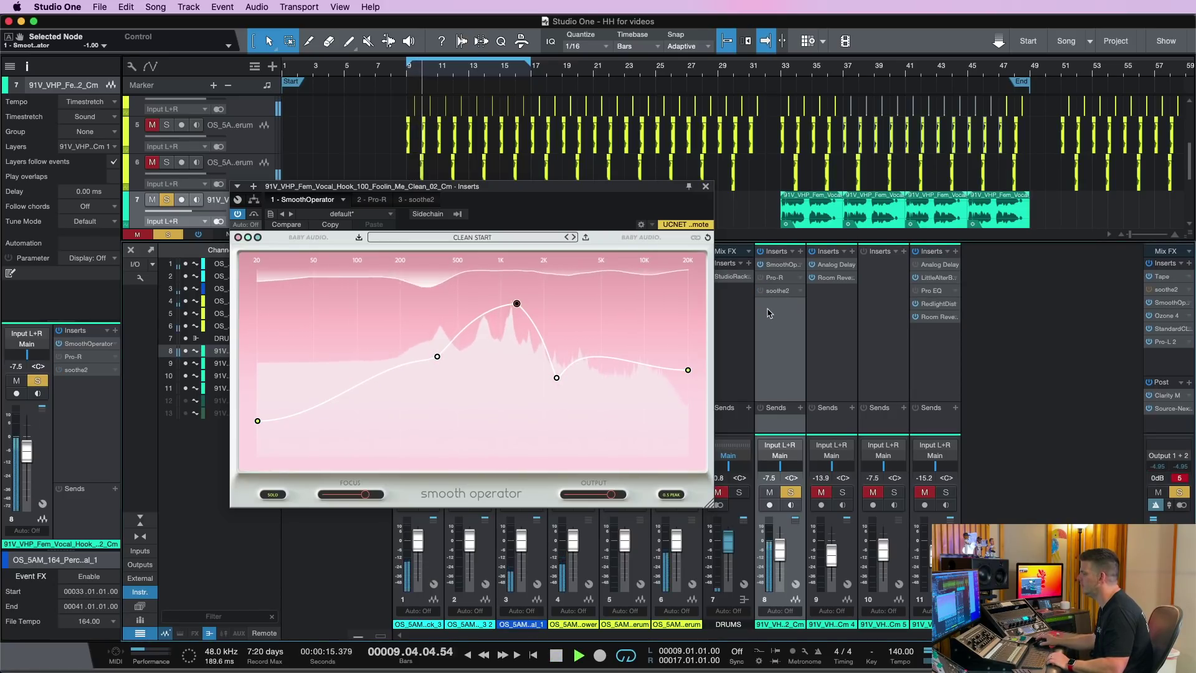
key("space")
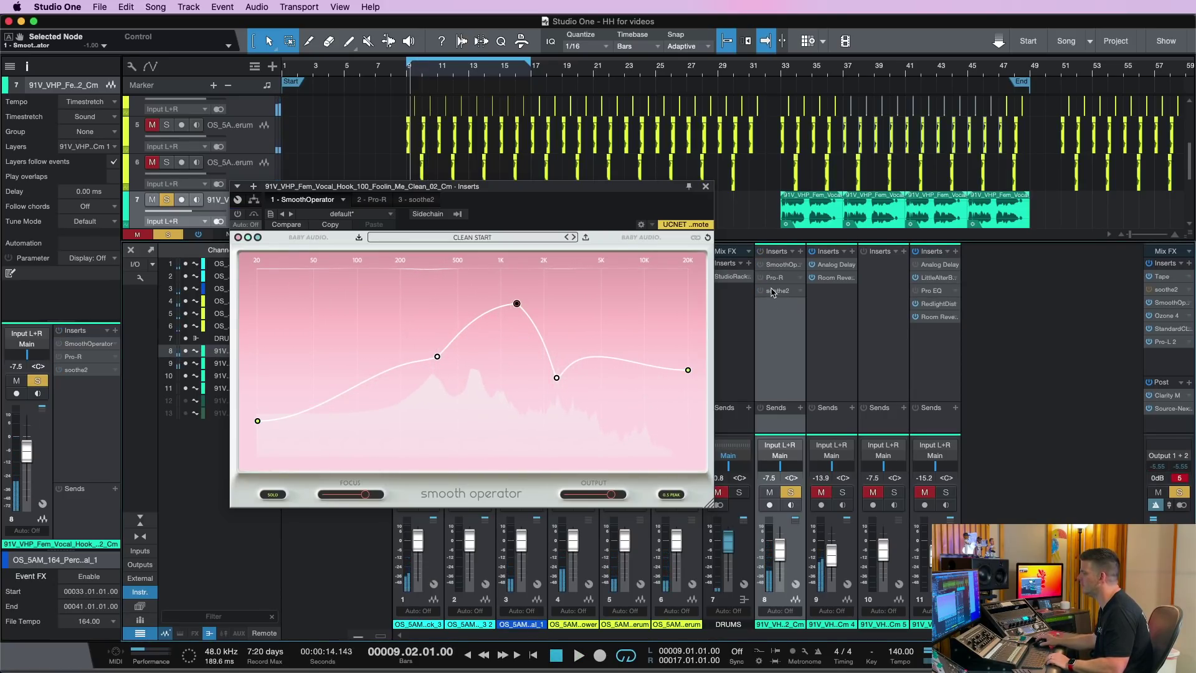
Switch to soothe2 with Smooth Operator disabled, and raise its depth to 8.6 while listening to the vocal.
key("space")
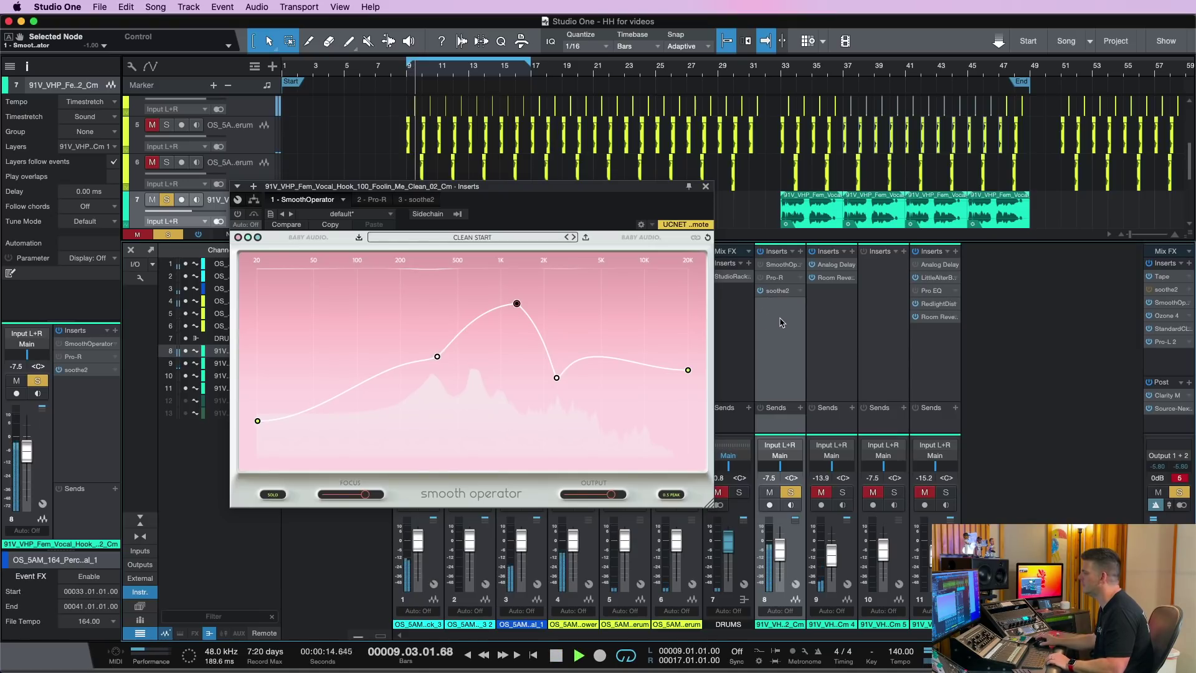
left_click(778, 290)
key("space")
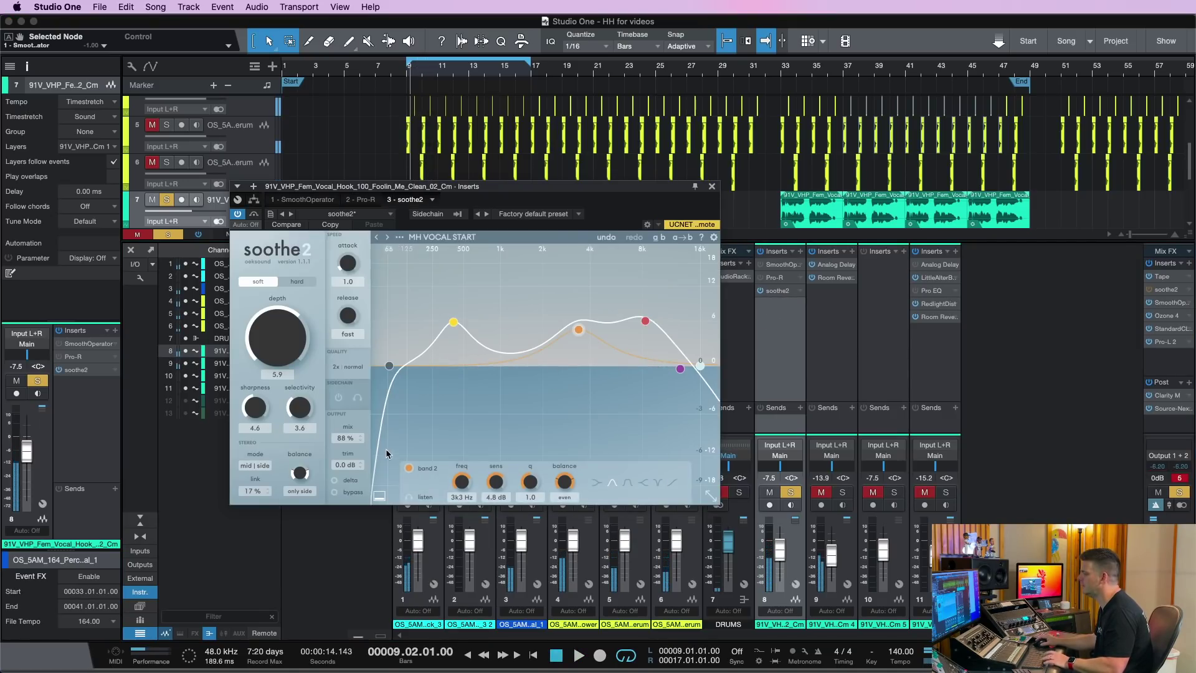
key("space")
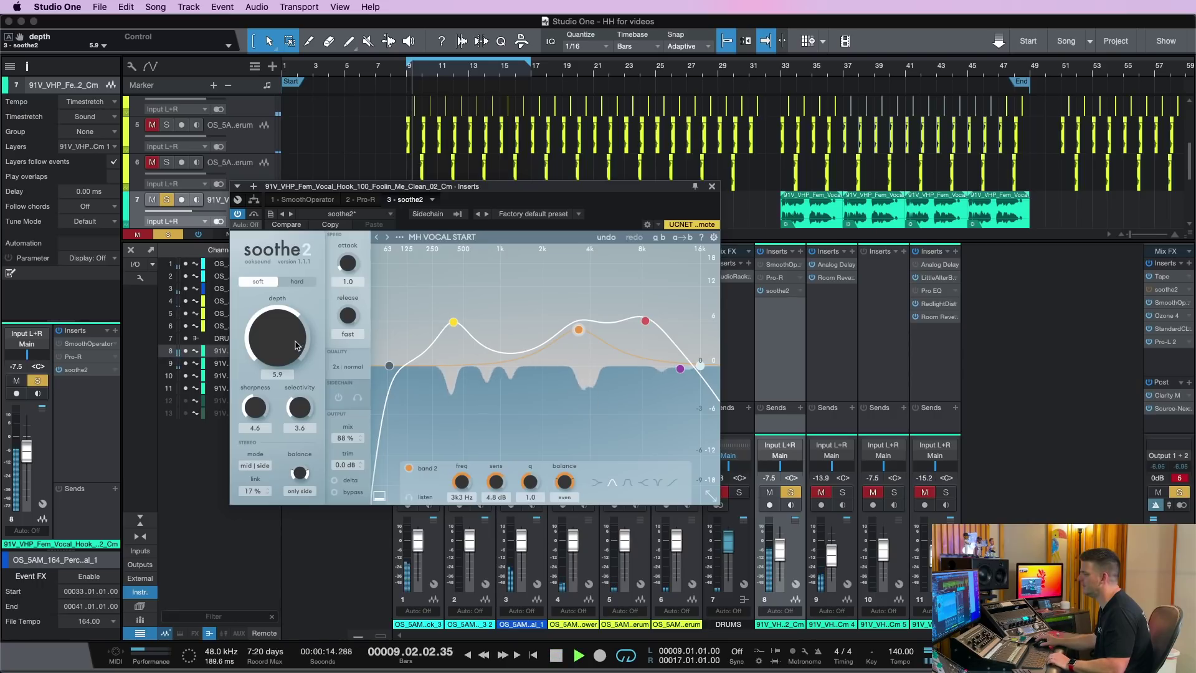
key("space")
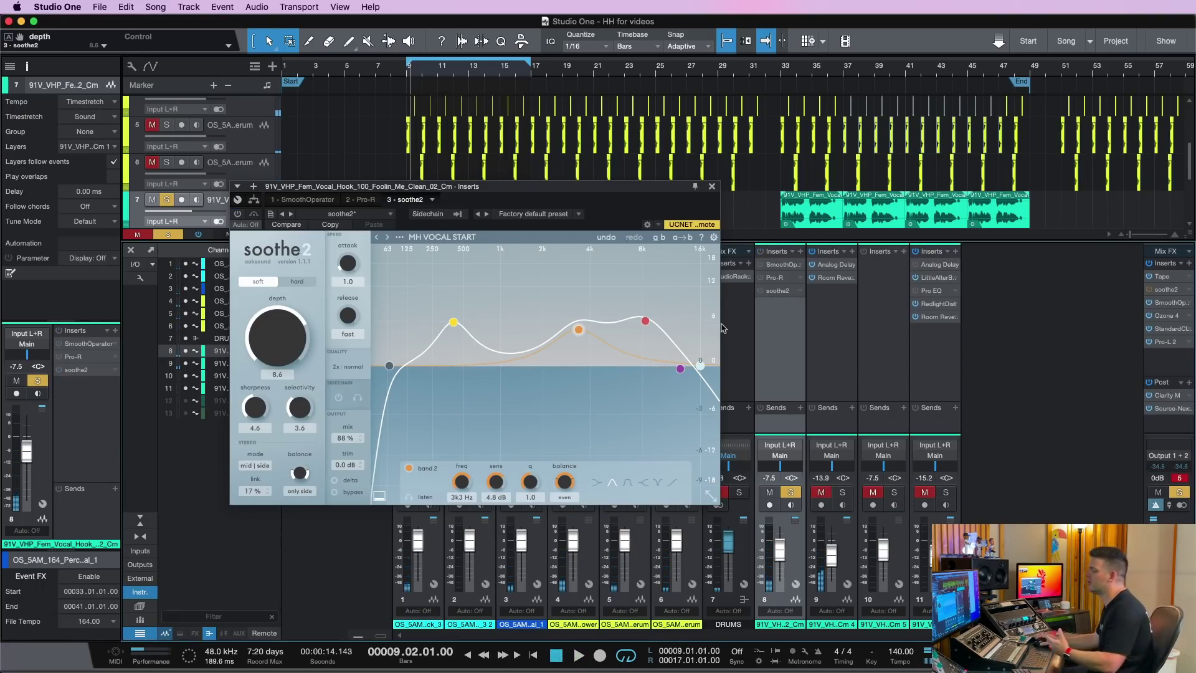
Compare the Smooth Operator and soothe2 curves and controls on the vocal channel by viewing them alternately.
left_click(788, 265)
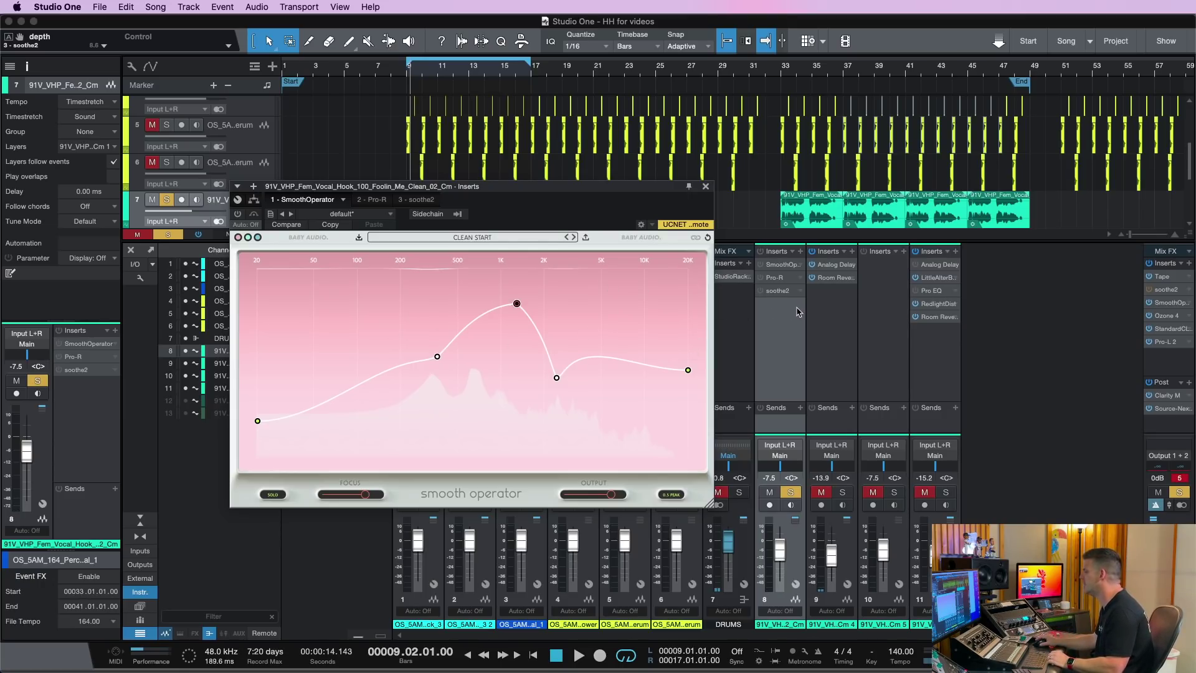
left_click(784, 293)
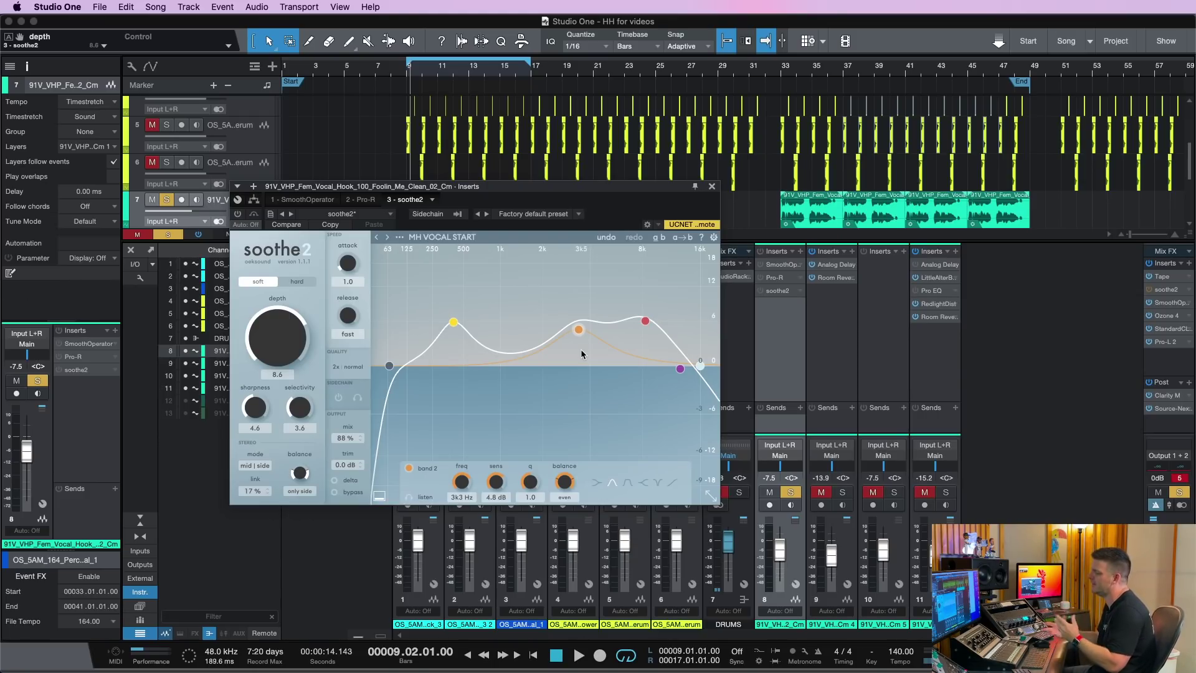
left_click(783, 264)
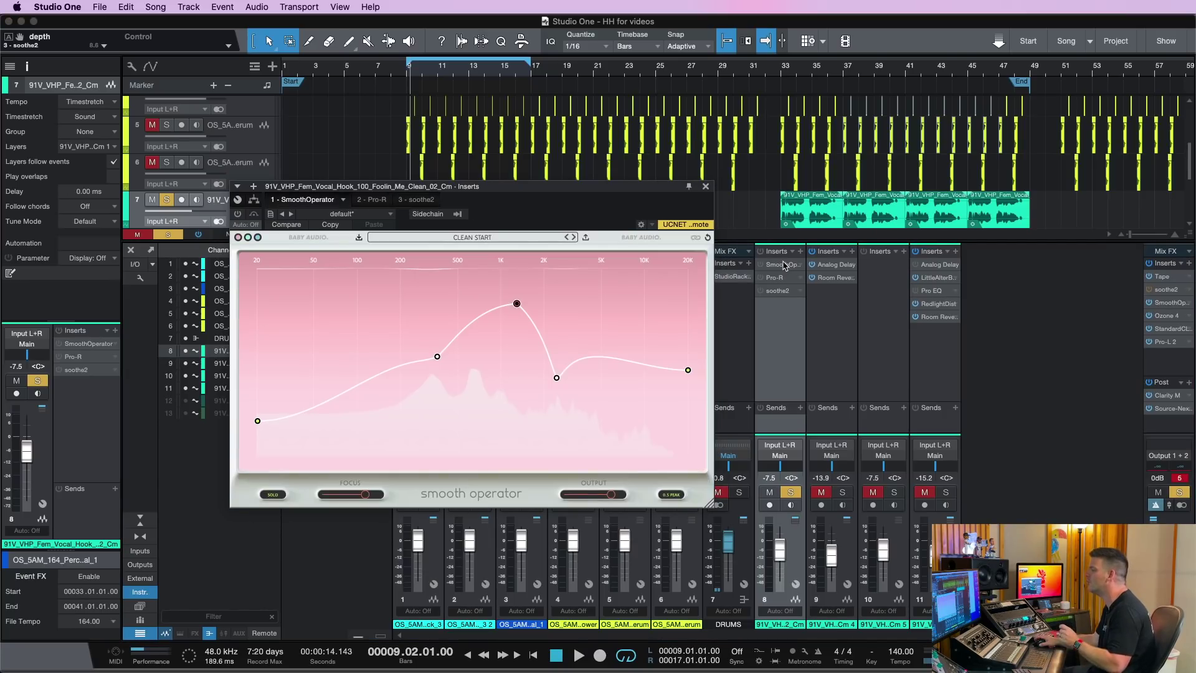
left_click_drag(577, 191, 546, 158)
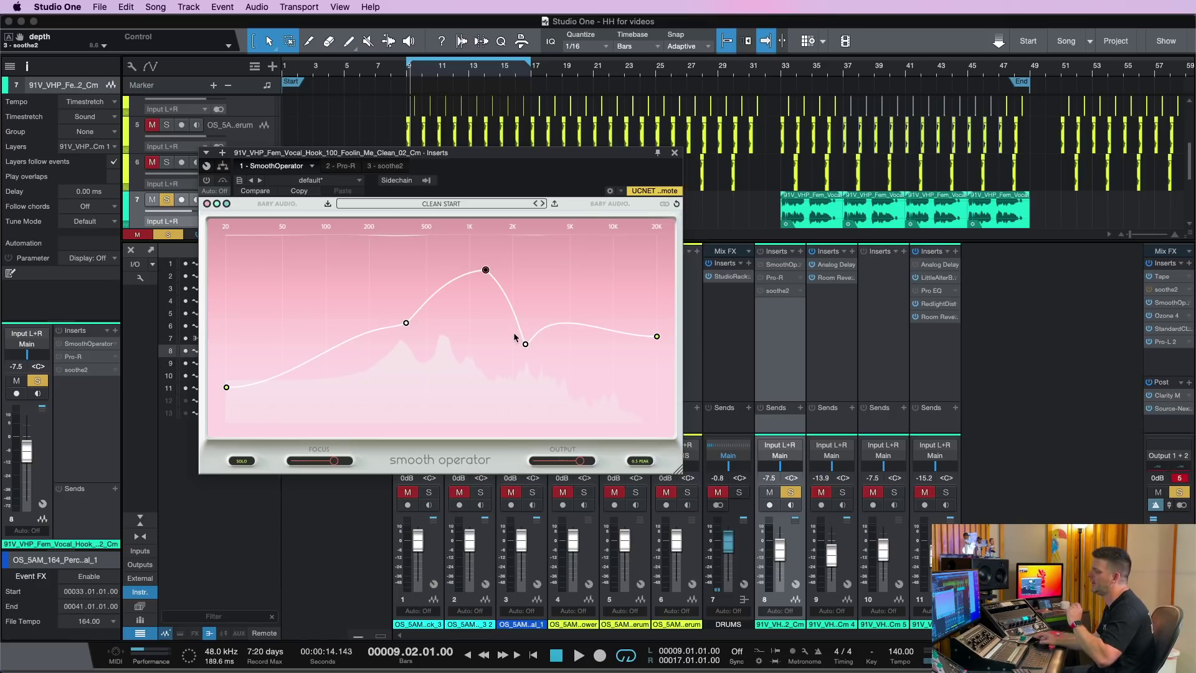